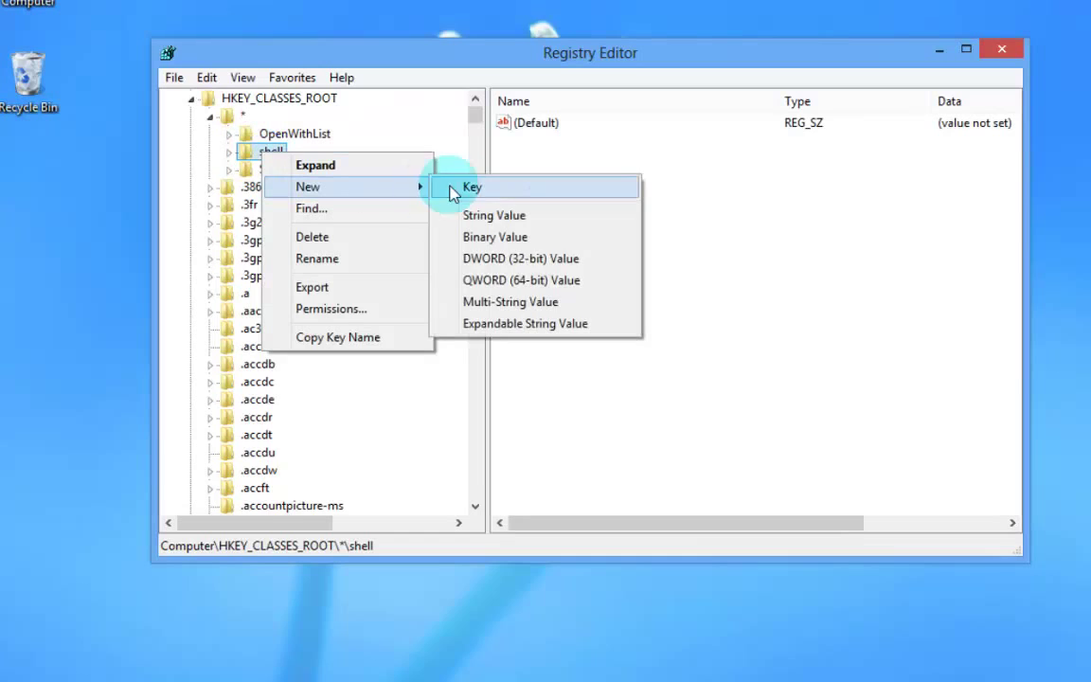
Create a new key named pintostartscreen under HKEY_CLASSES_ROOT\*\shell.
click(455, 186)
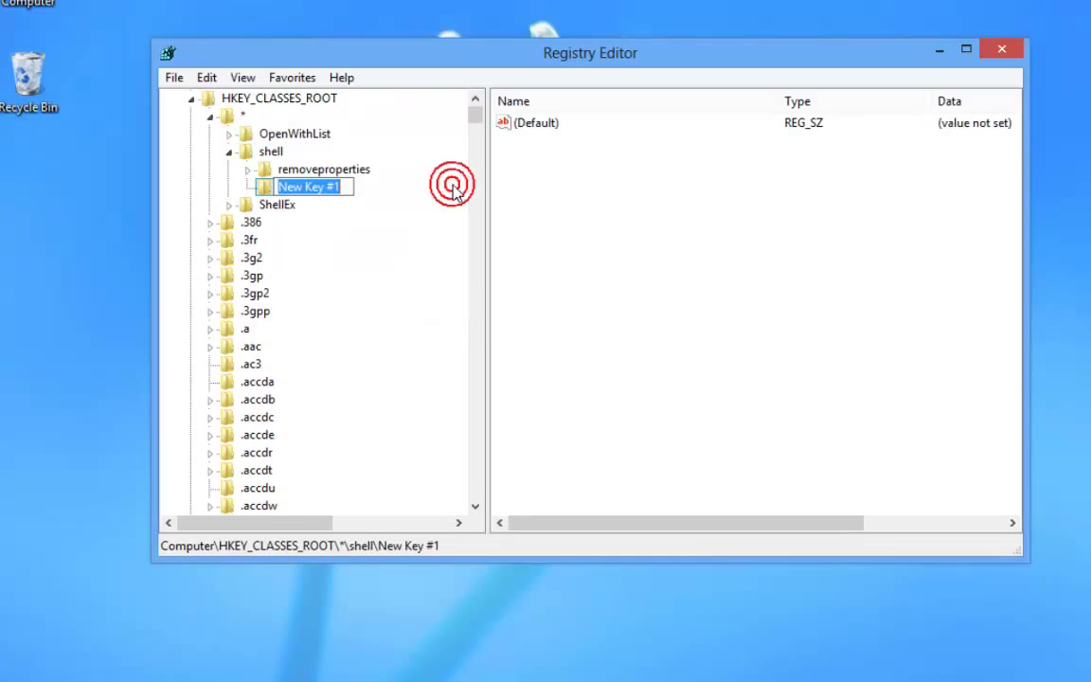
text(pintostartscreen)
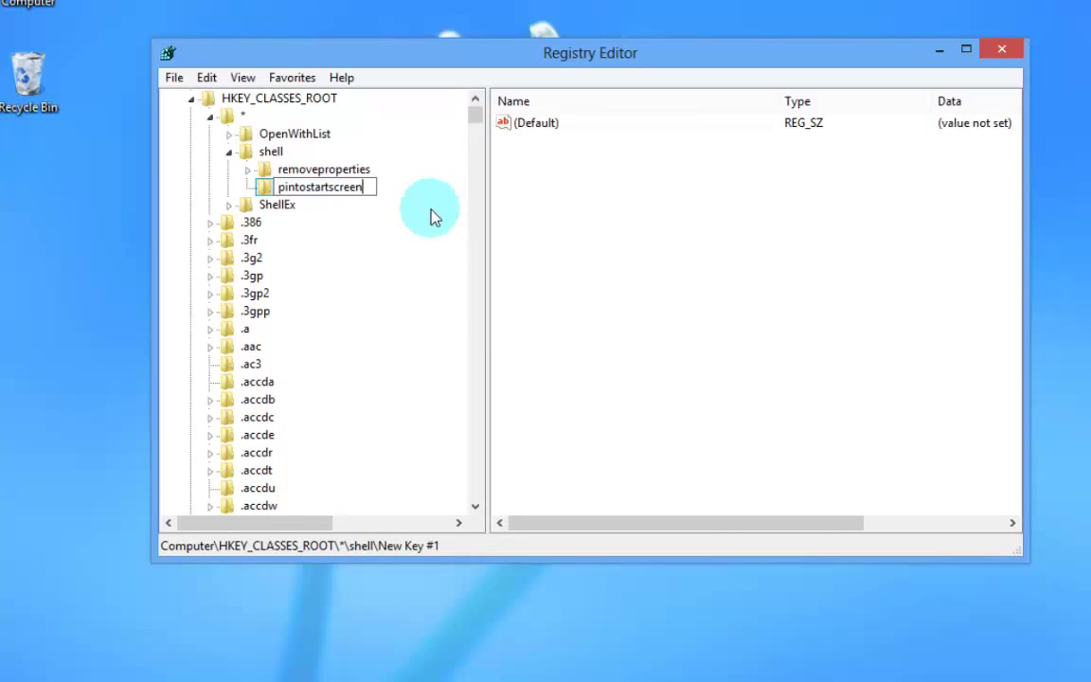
click(430, 209)
Add a string value named MUIVerb to the pintostartscreen key.
right_click(347, 194)
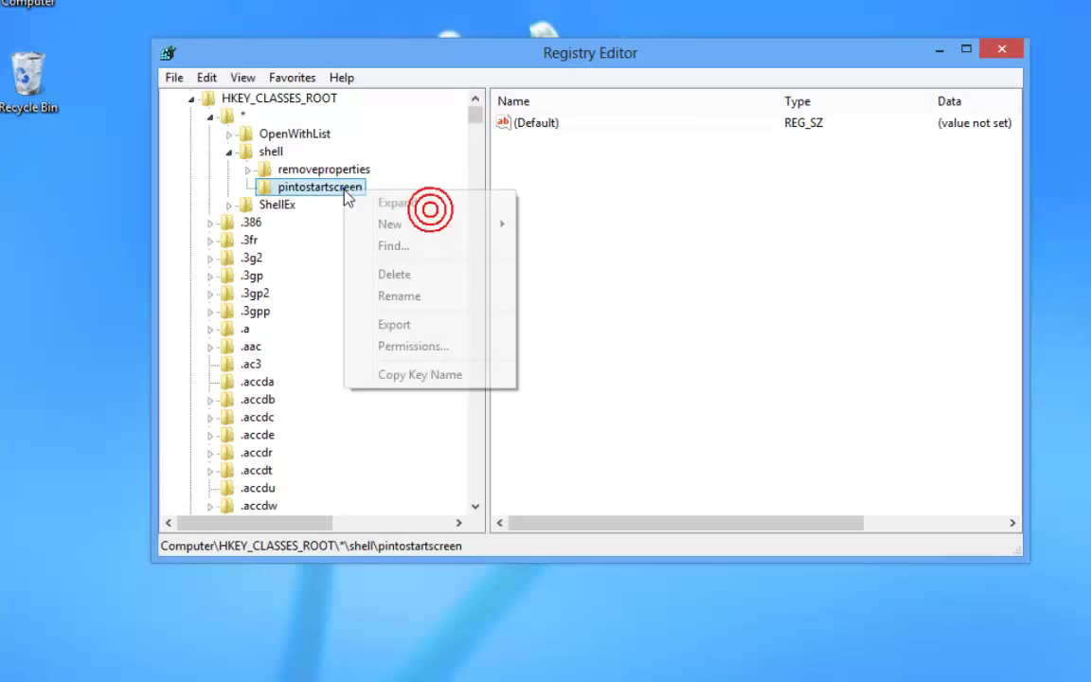
mouse_move(471, 232)
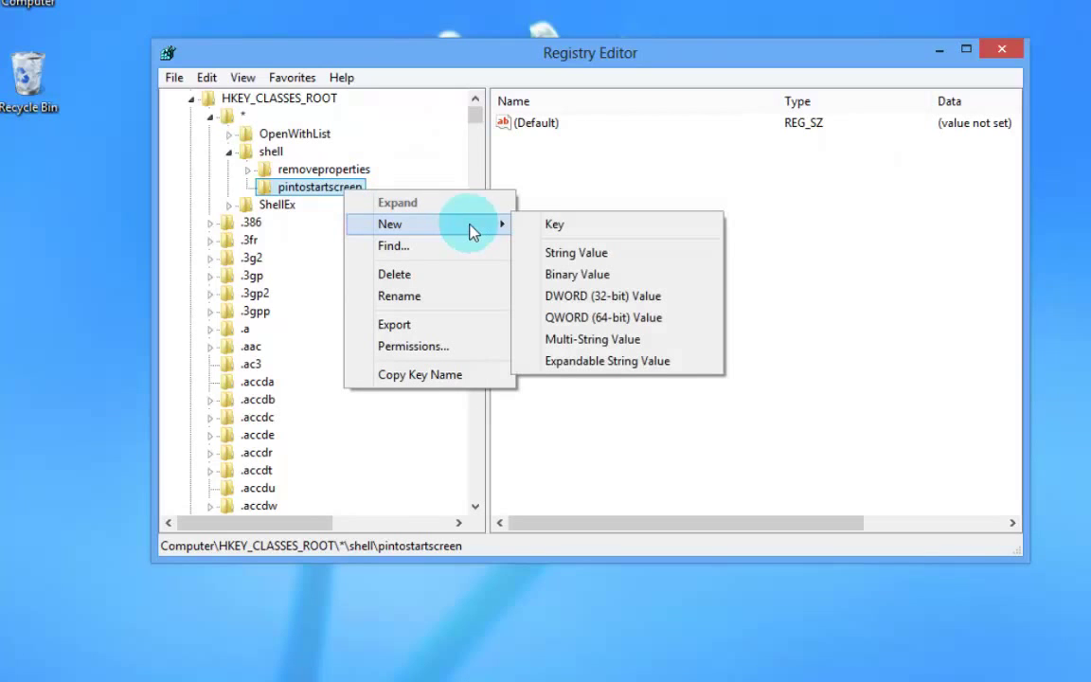
click(556, 253)
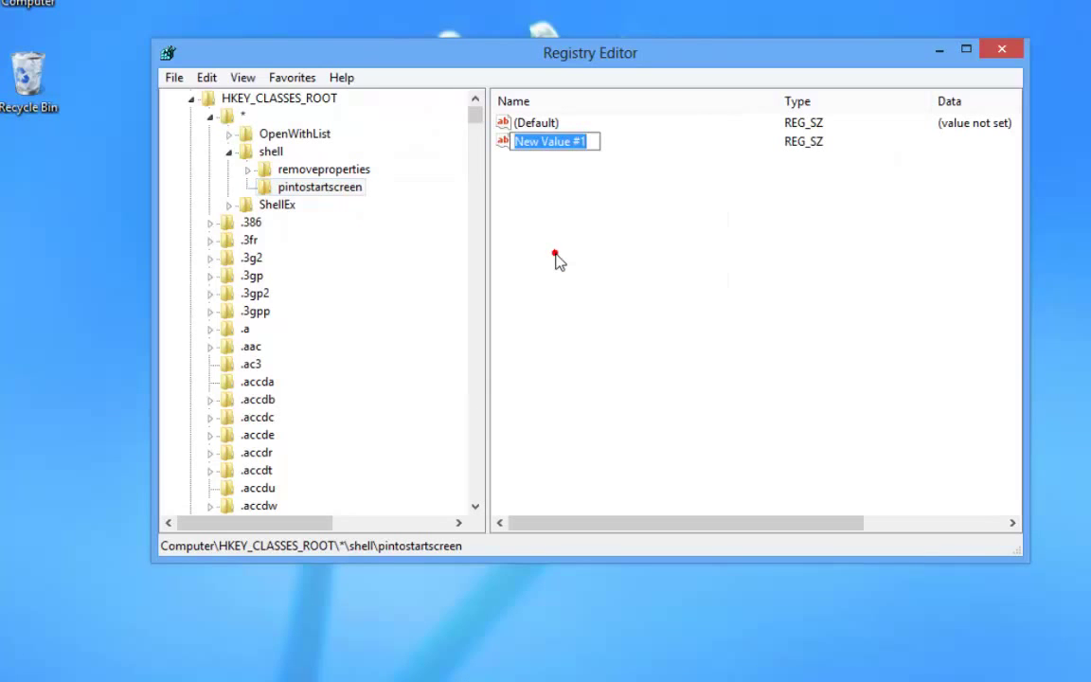
click(556, 254)
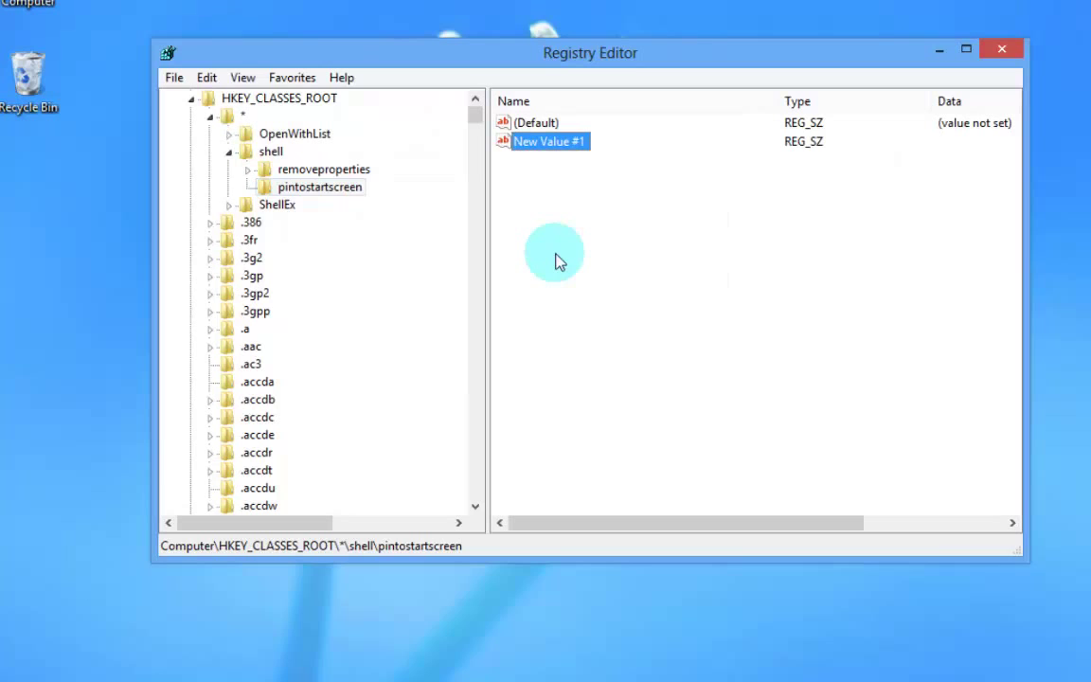
right_click(553, 142)
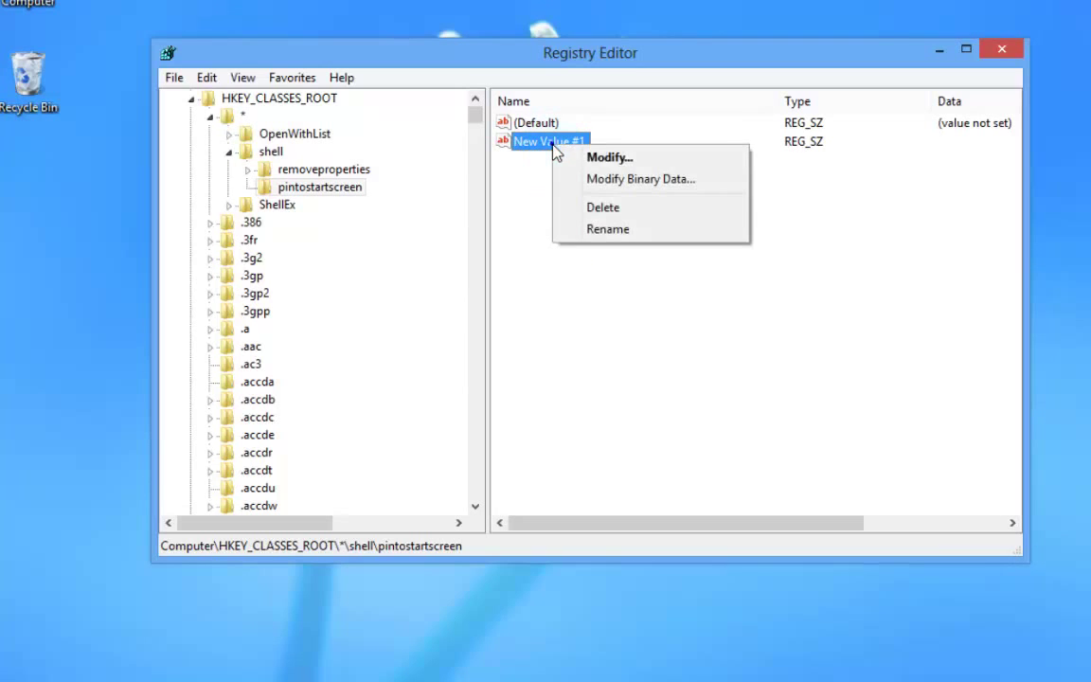
click(607, 229)
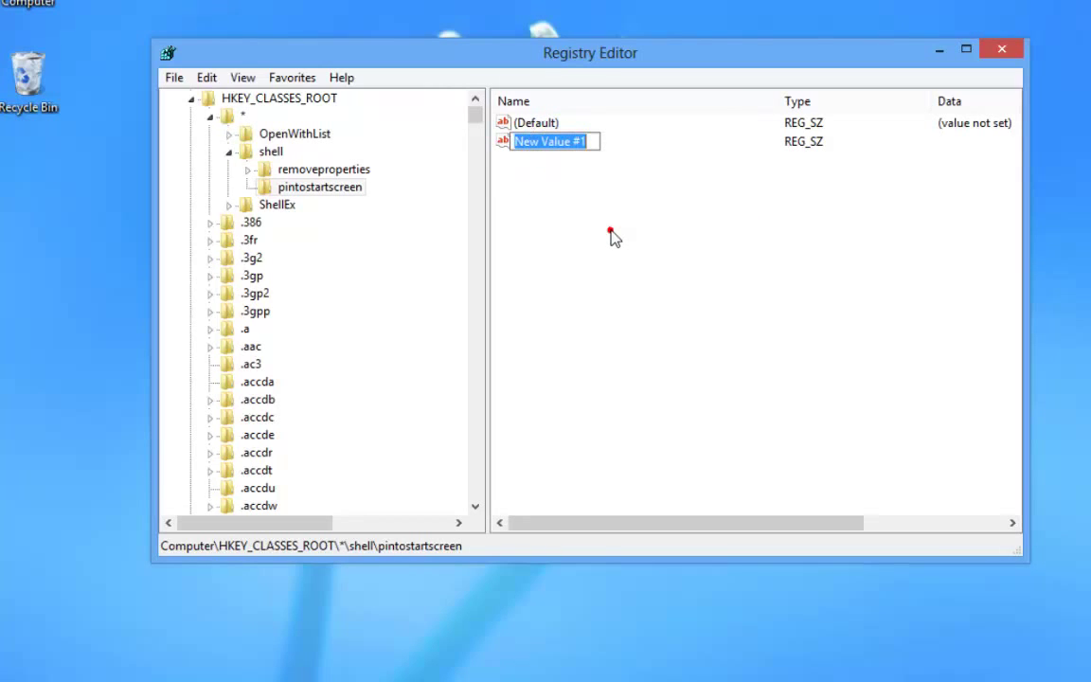
text(MUIVerb)
click(610, 231)
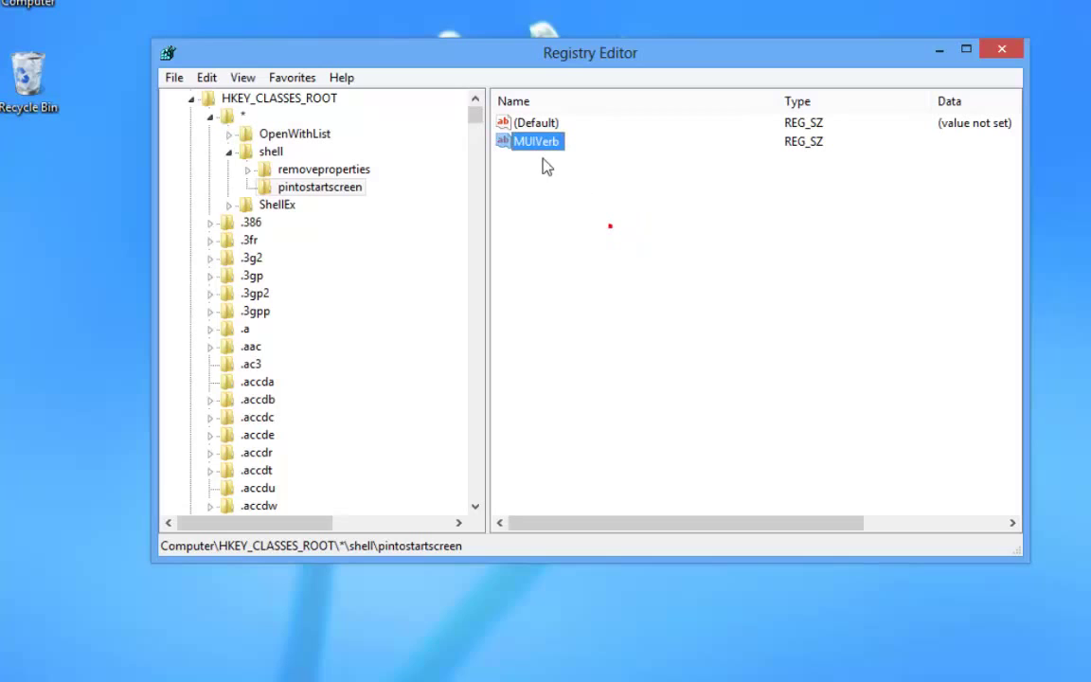
double_click(546, 152)
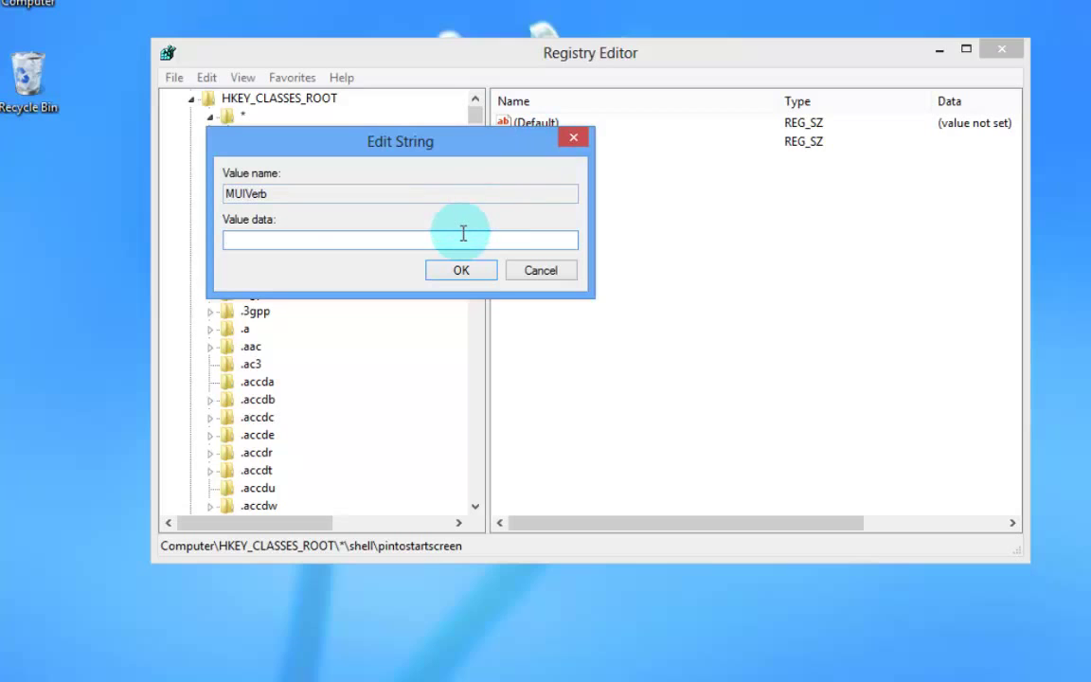
text(@shell32.dll,-51201)
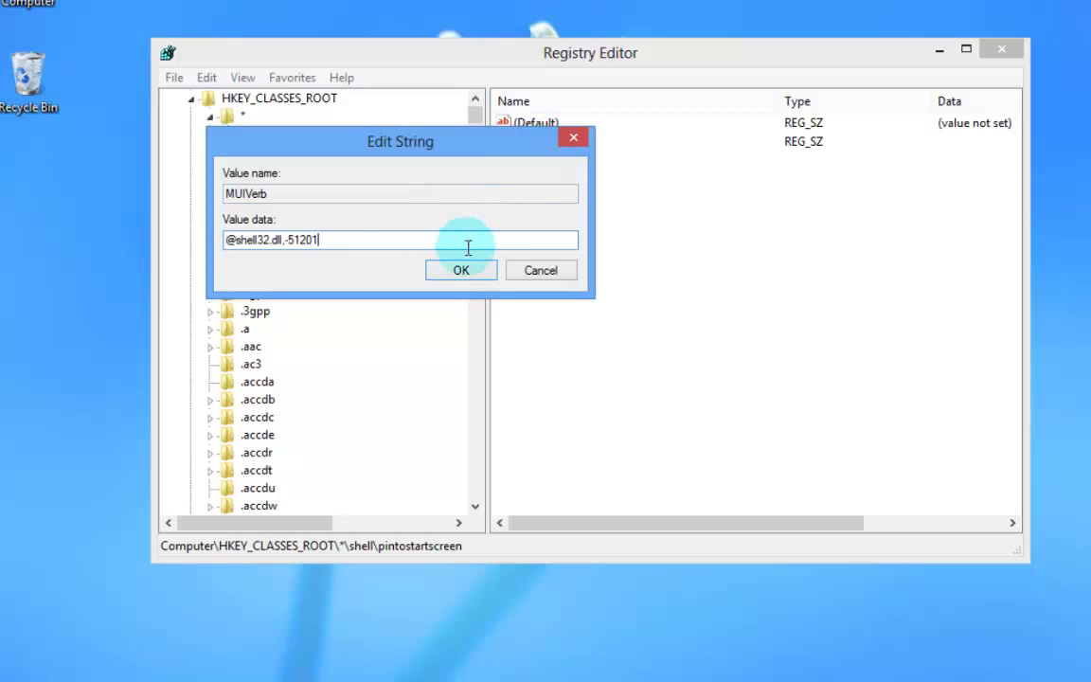
click(461, 271)
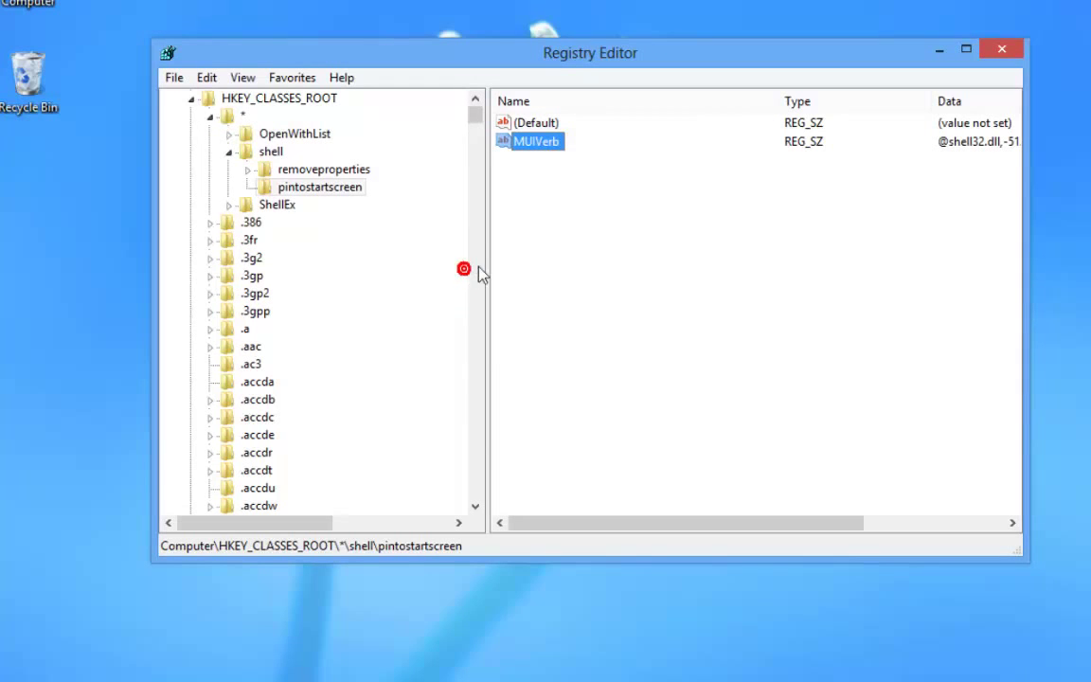
click(544, 222)
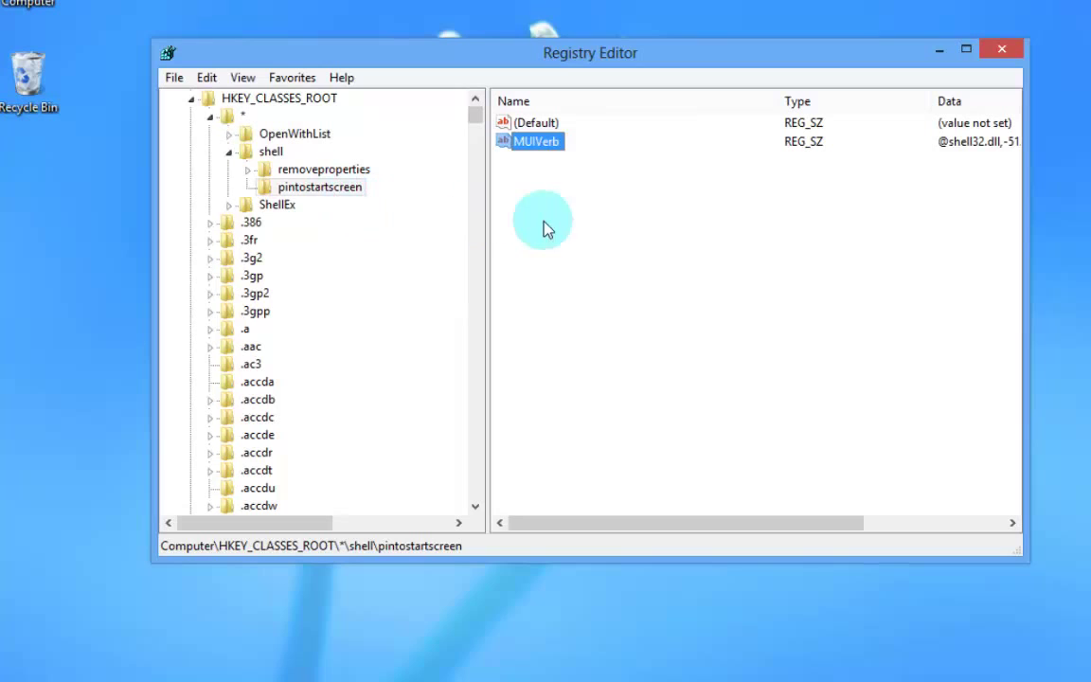
Add a string value named NeverDefault to the pintostartscreen key.
right_click(331, 195)
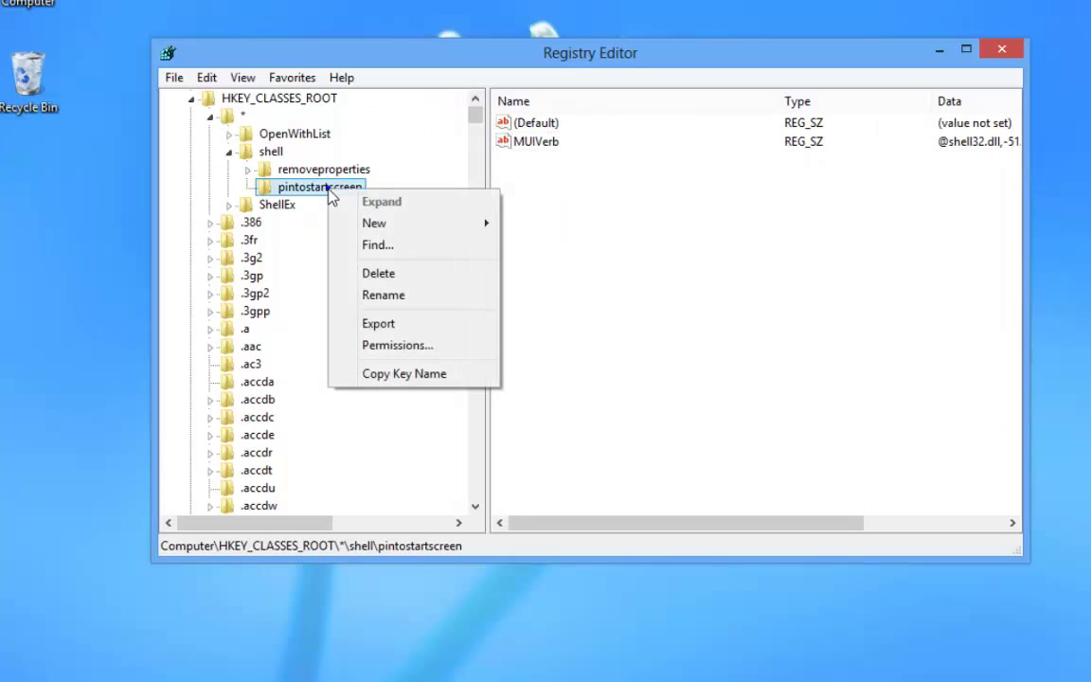
mouse_move(431, 228)
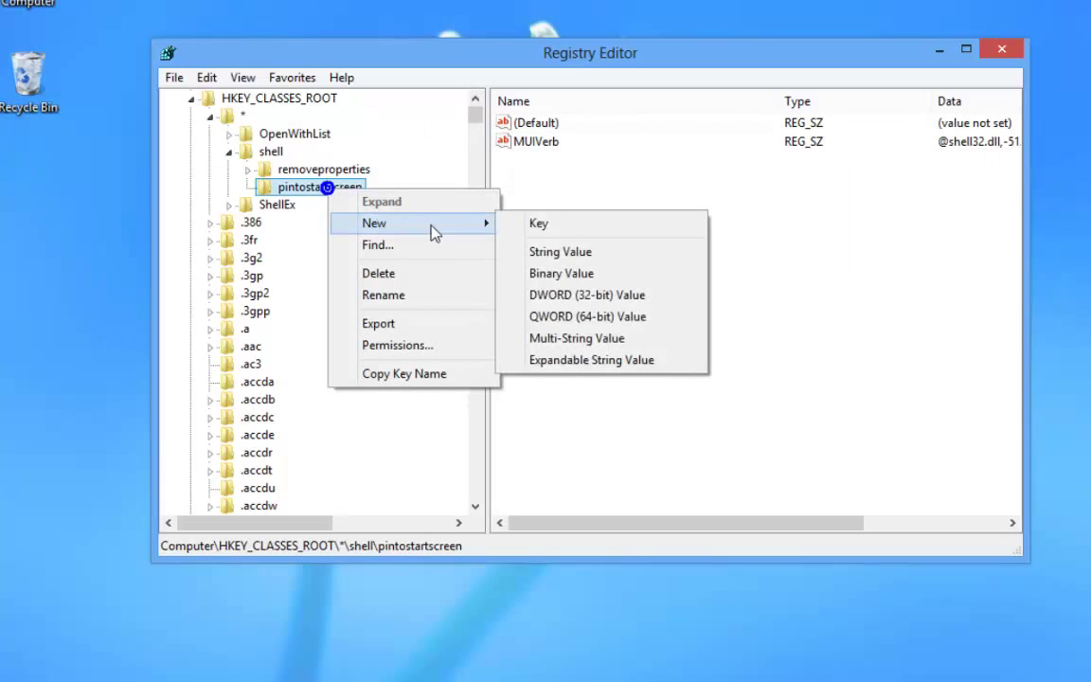
click(560, 252)
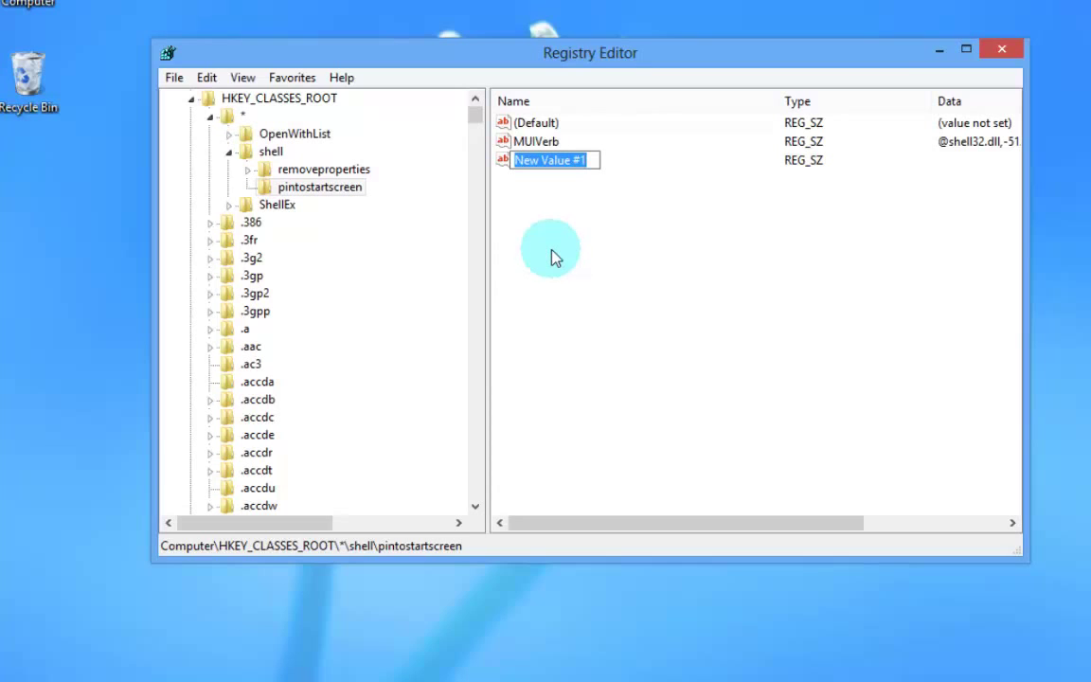
text(NeverDefault)
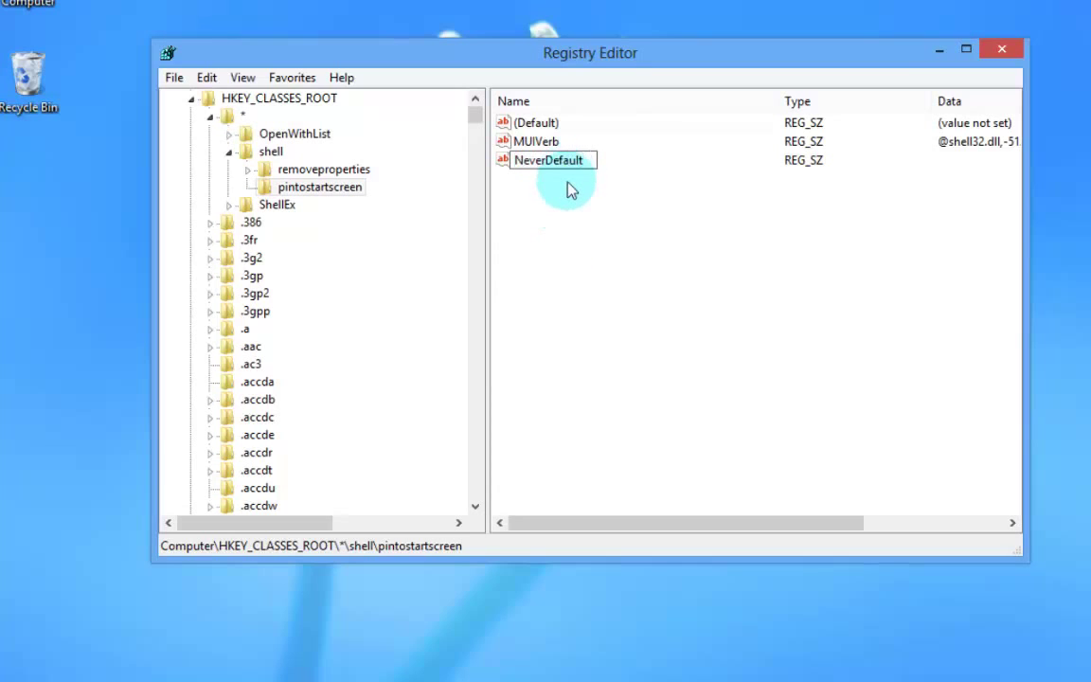
click(569, 199)
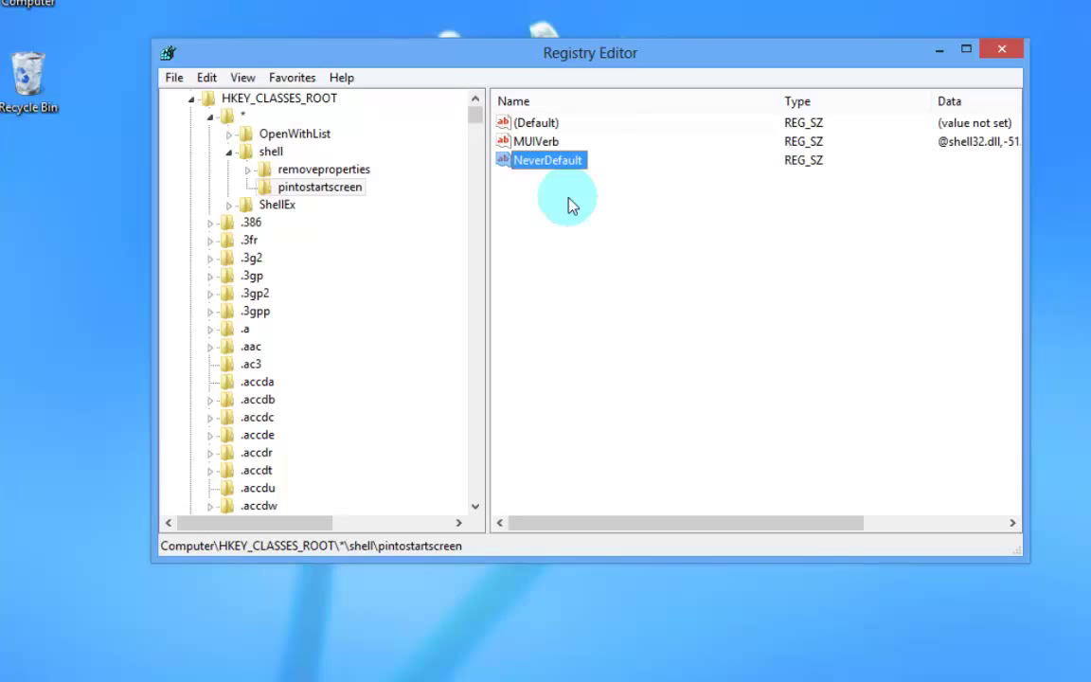
Add a string value named Description to the pintostartscreen key.
right_click(356, 195)
mouse_move(531, 236)
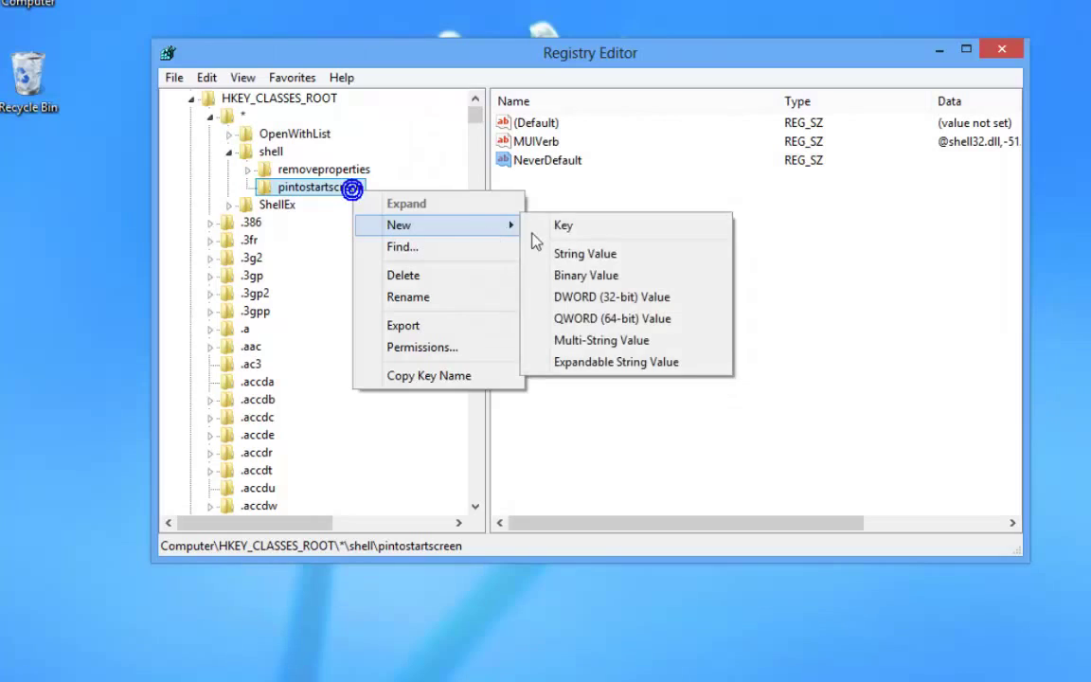
click(577, 256)
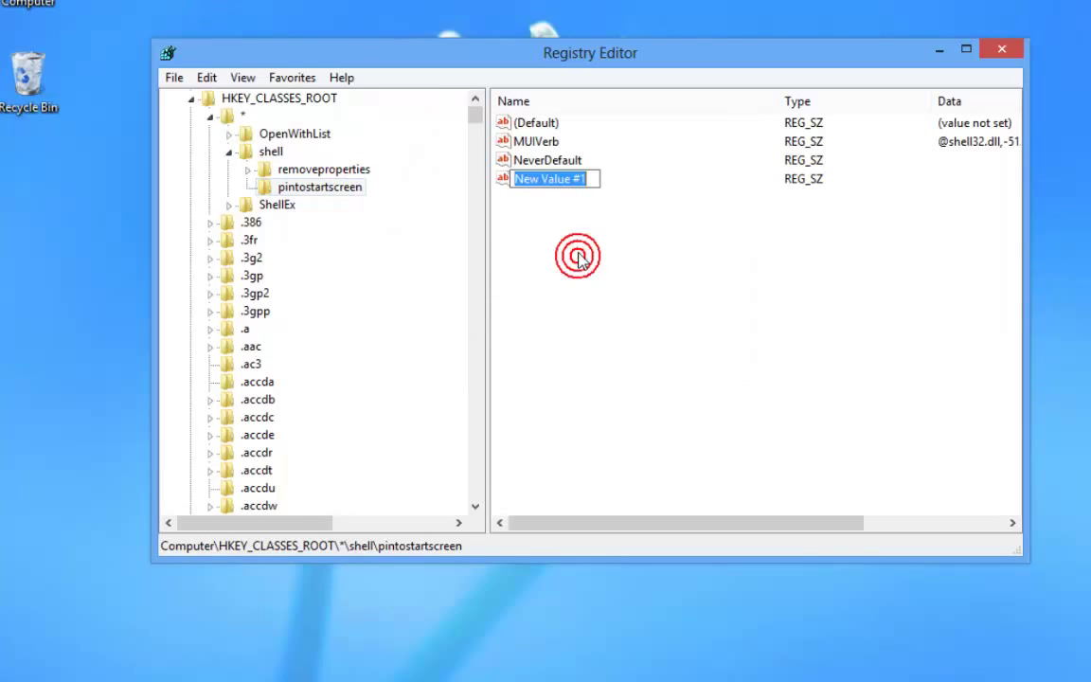
text(Description)
click(577, 252)
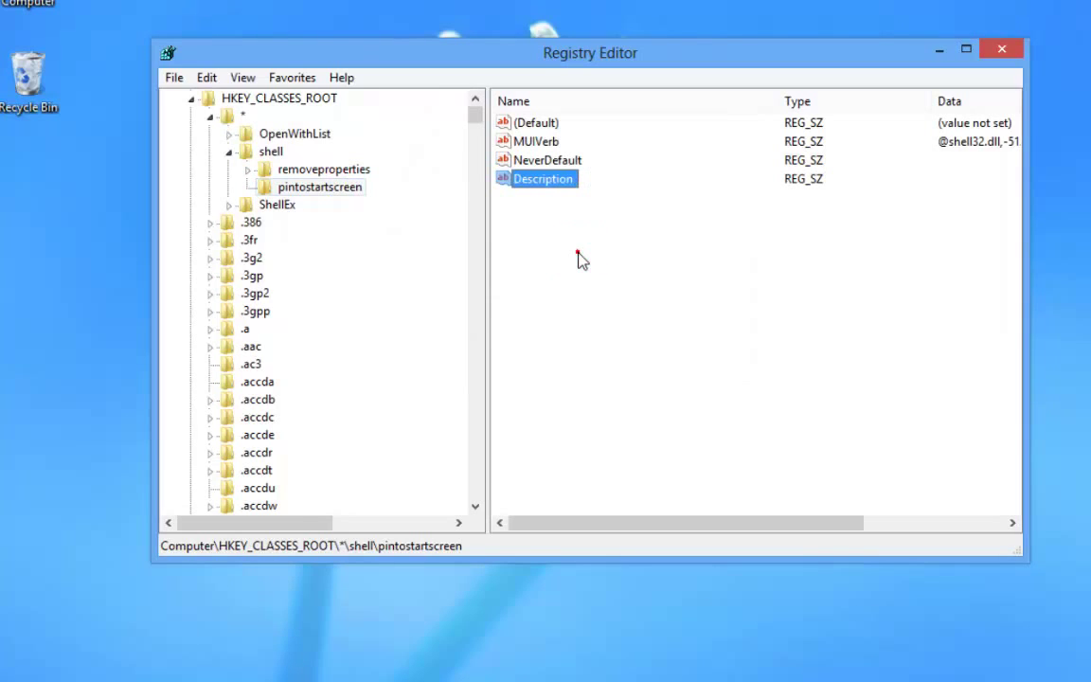
double_click(545, 186)
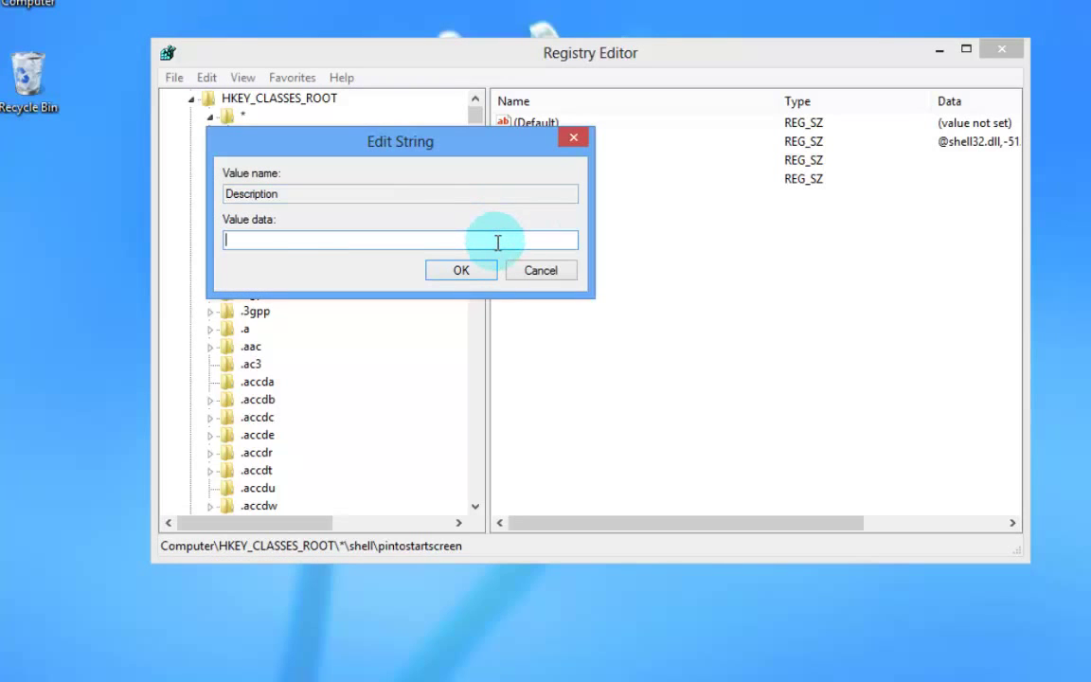
text(@shell32.dll,-51201)
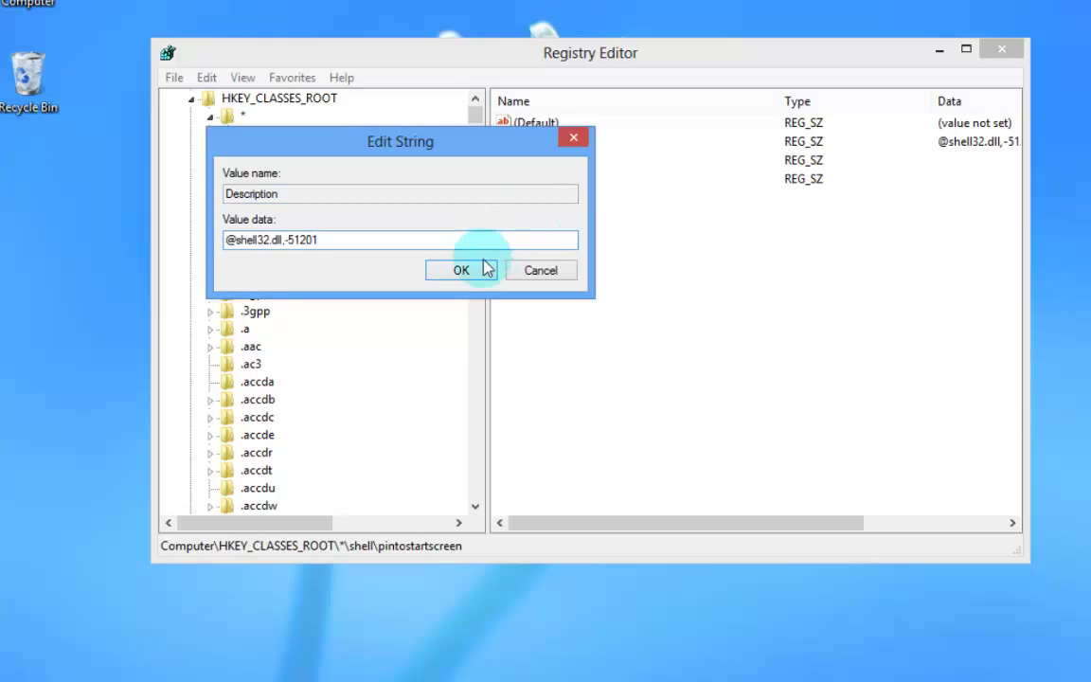
click(471, 270)
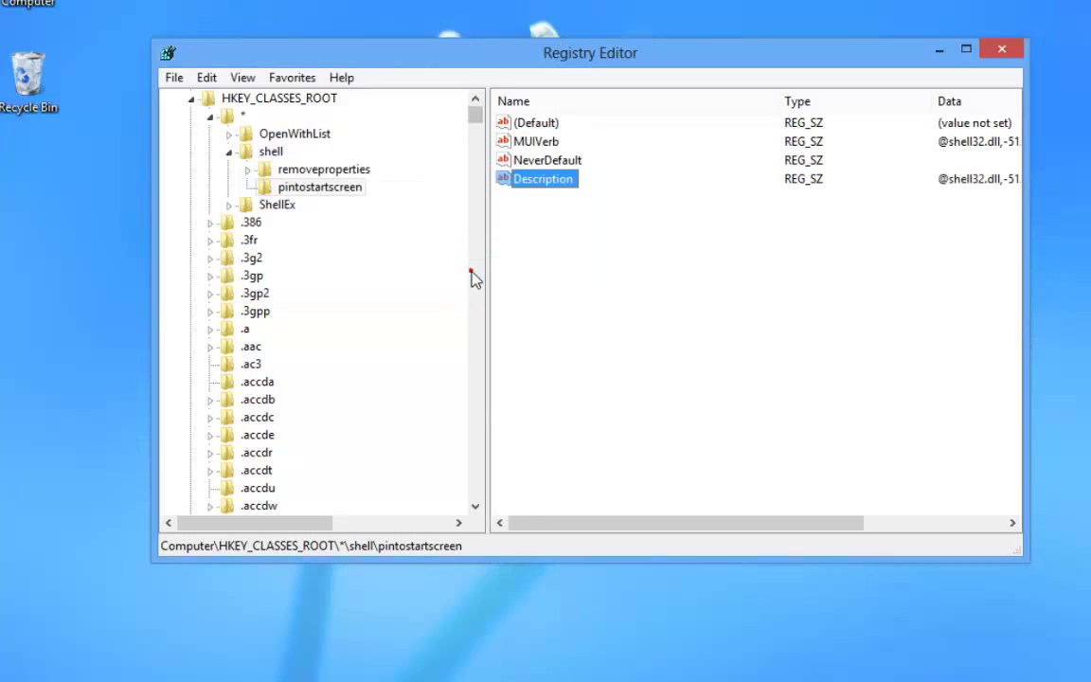
click(546, 253)
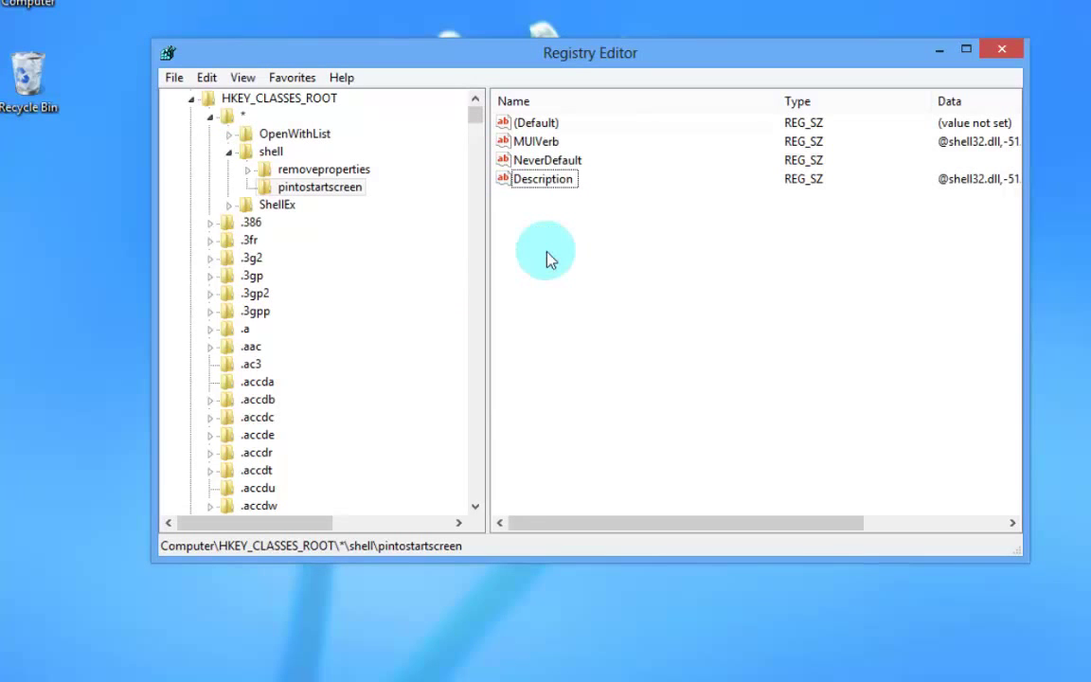
Add a string value named MultiSelectModel to the pintostartscreen key.
right_click(331, 196)
click(469, 227)
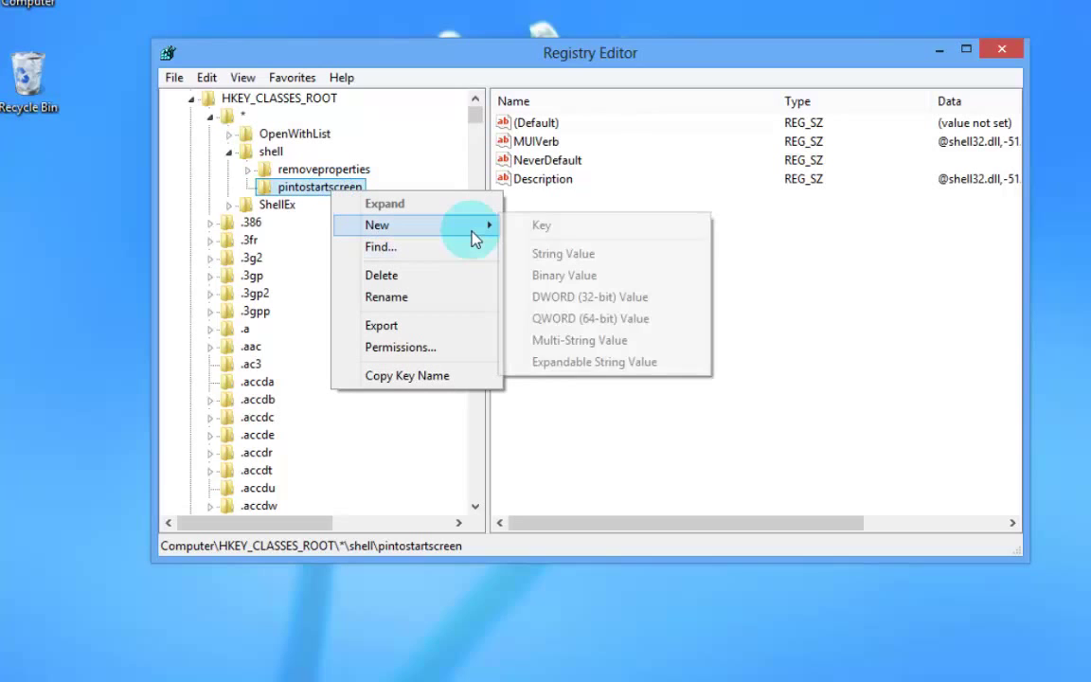
click(559, 251)
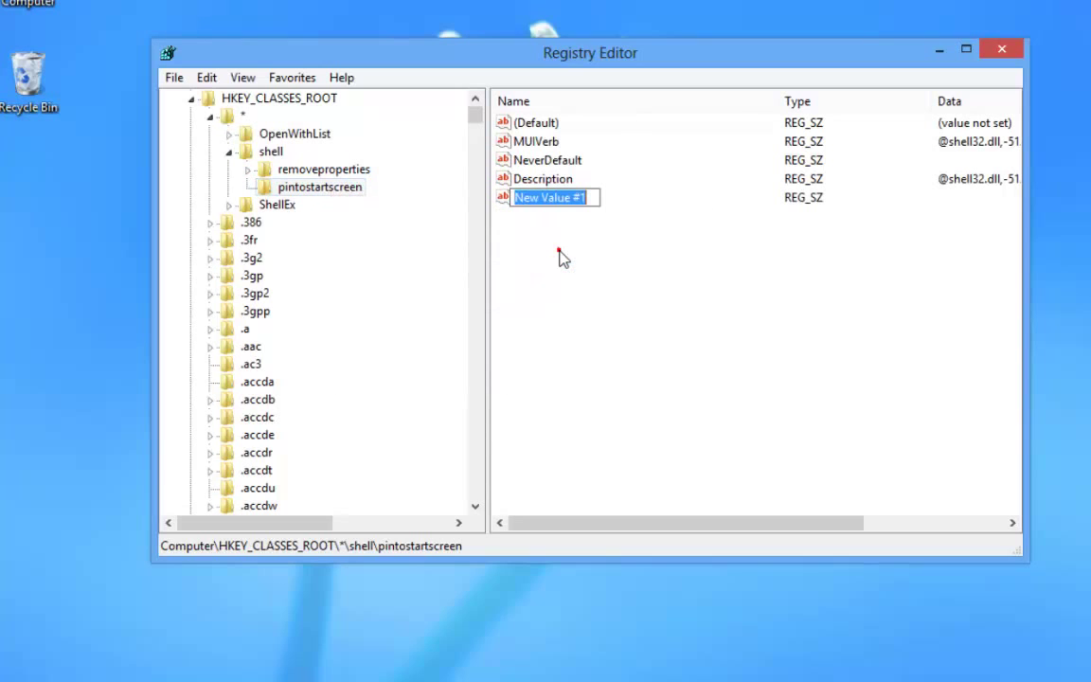
text(MultiSelectModel)
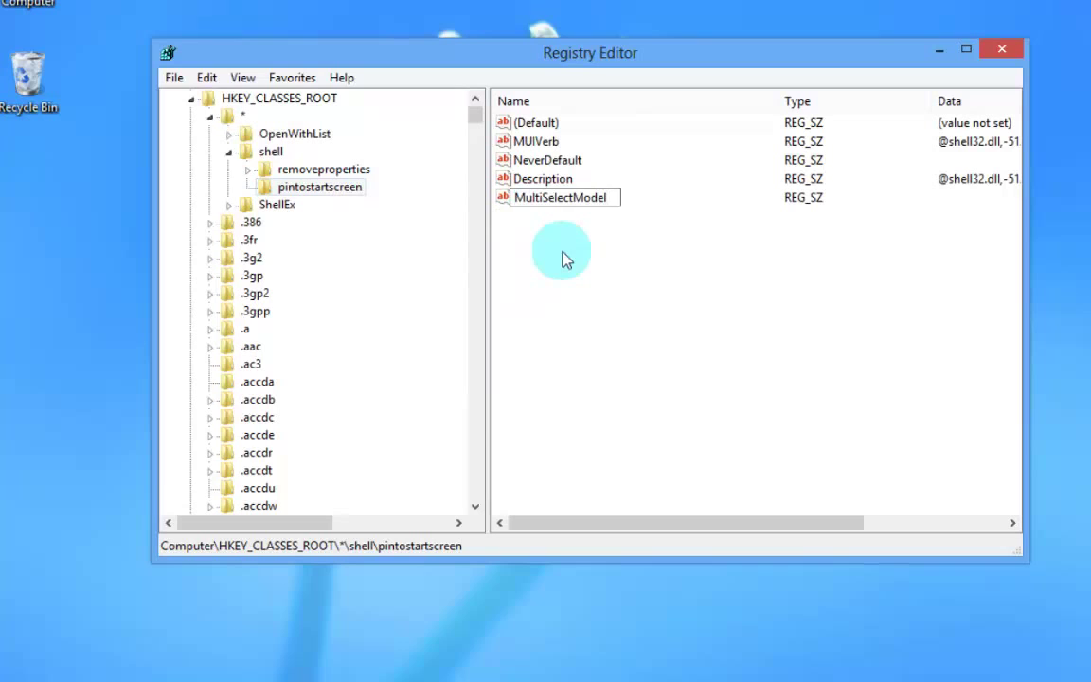
key(Return)
Set the value data of MultiSelectModel to Single.
double_click(570, 202)
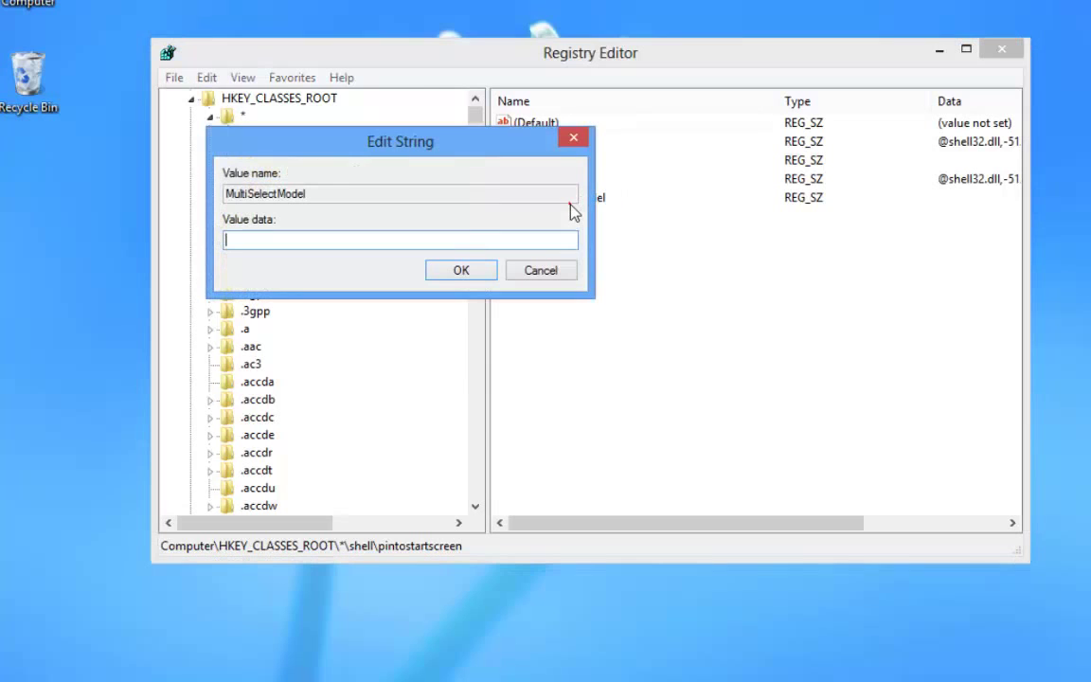
text(Single)
click(472, 275)
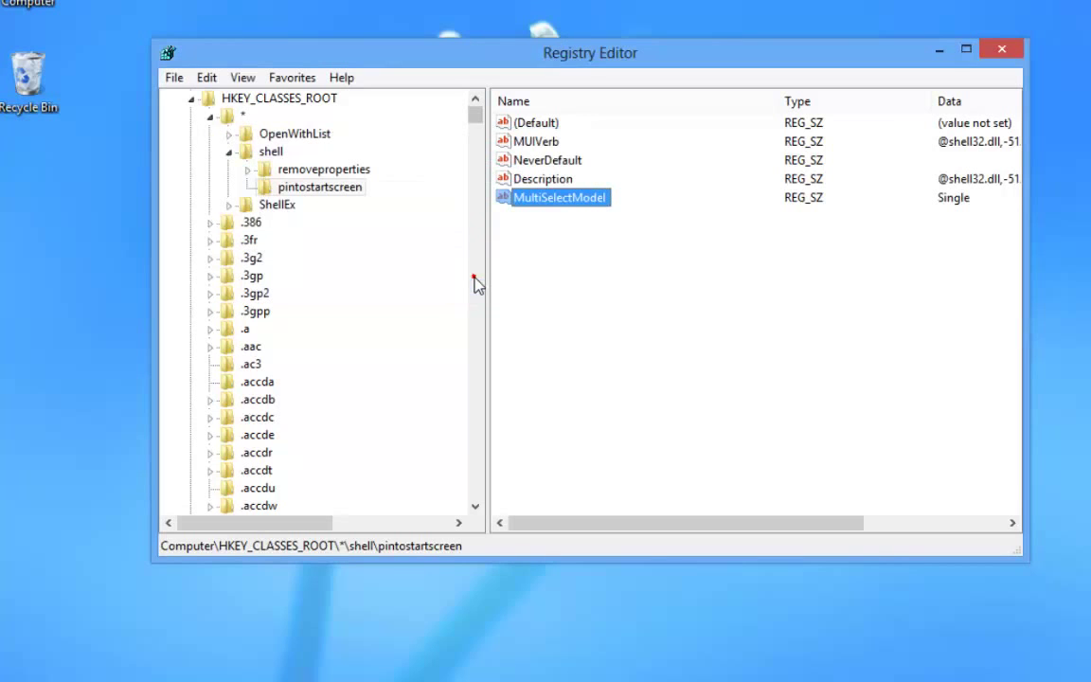
click(582, 284)
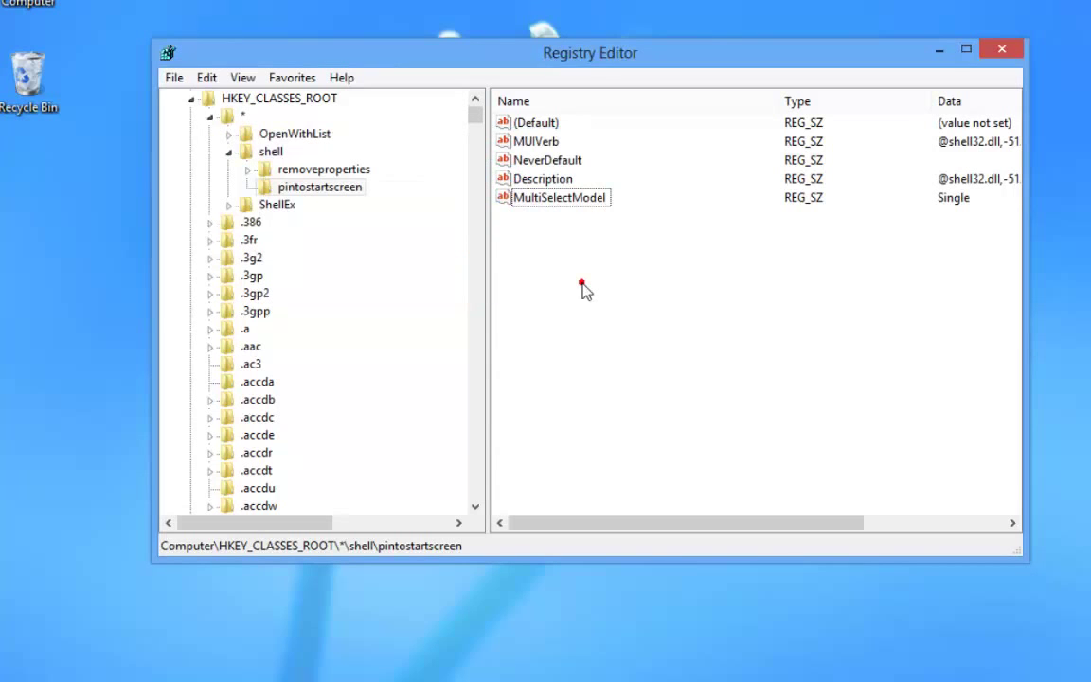
Create a subkey named command under the pintostartscreen key.
key(Tab)
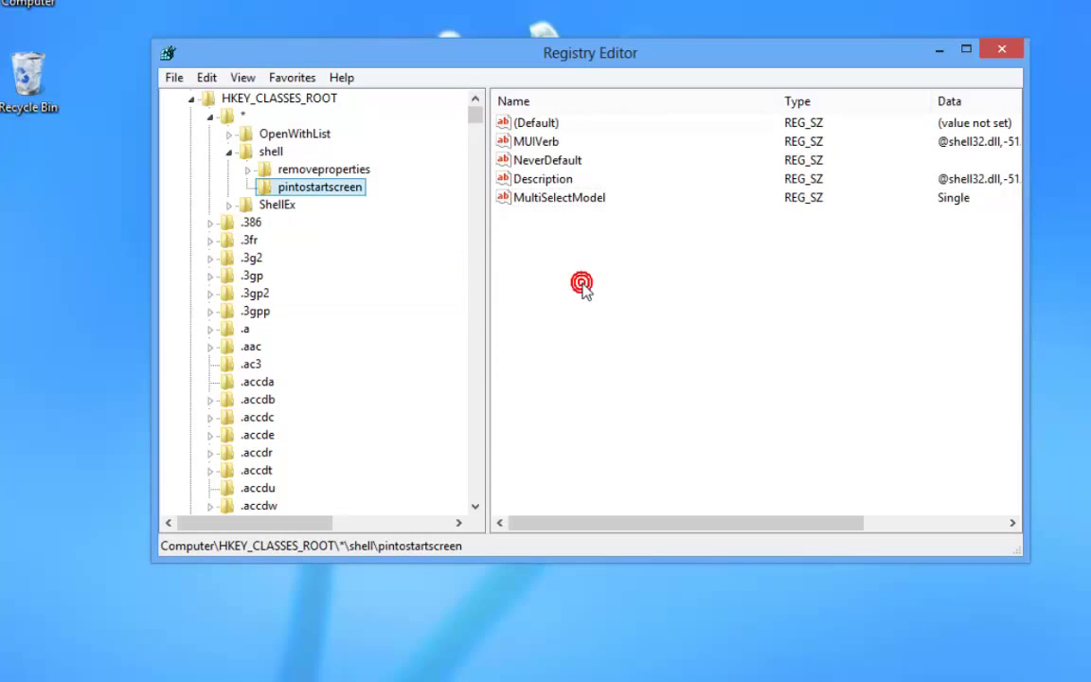
right_click(343, 189)
mouse_move(453, 224)
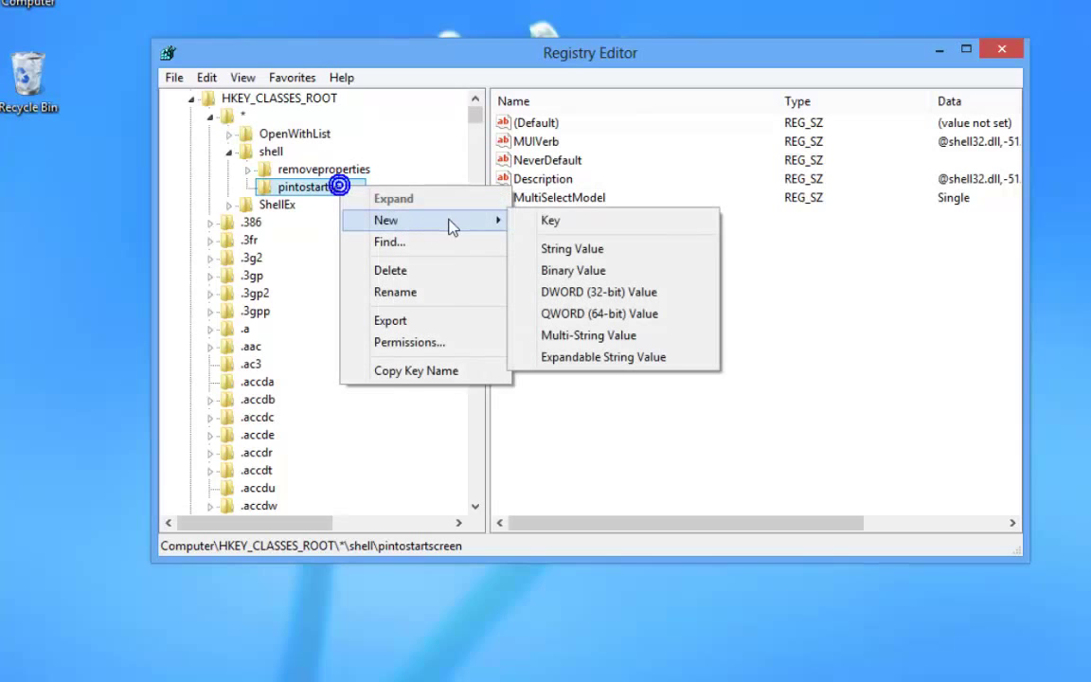
click(545, 227)
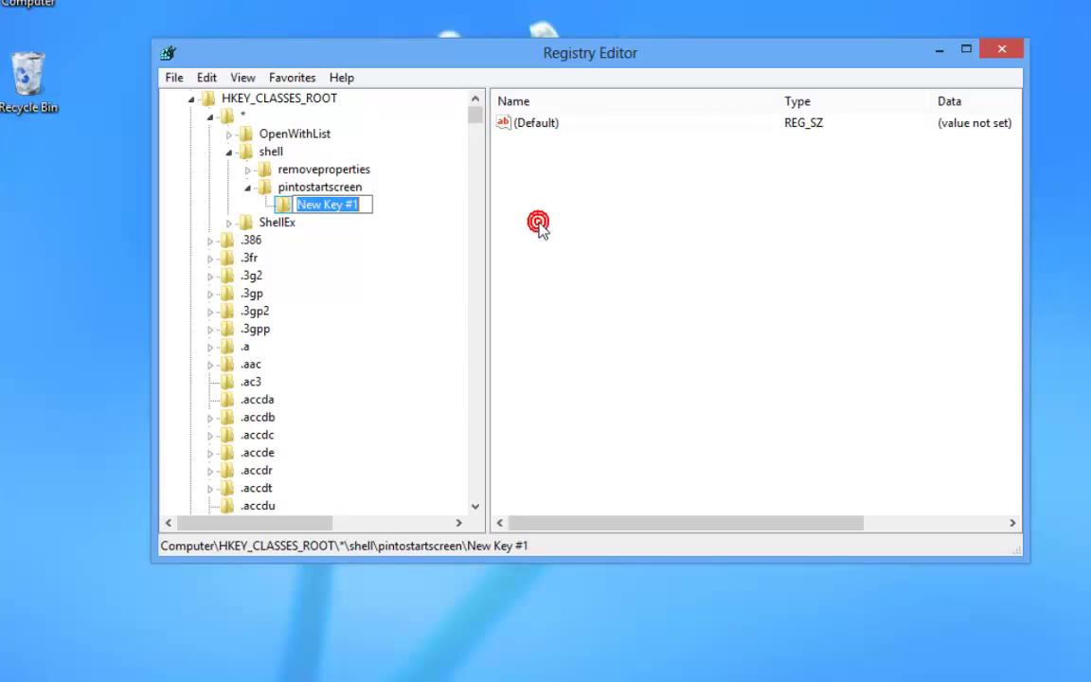
text(command)
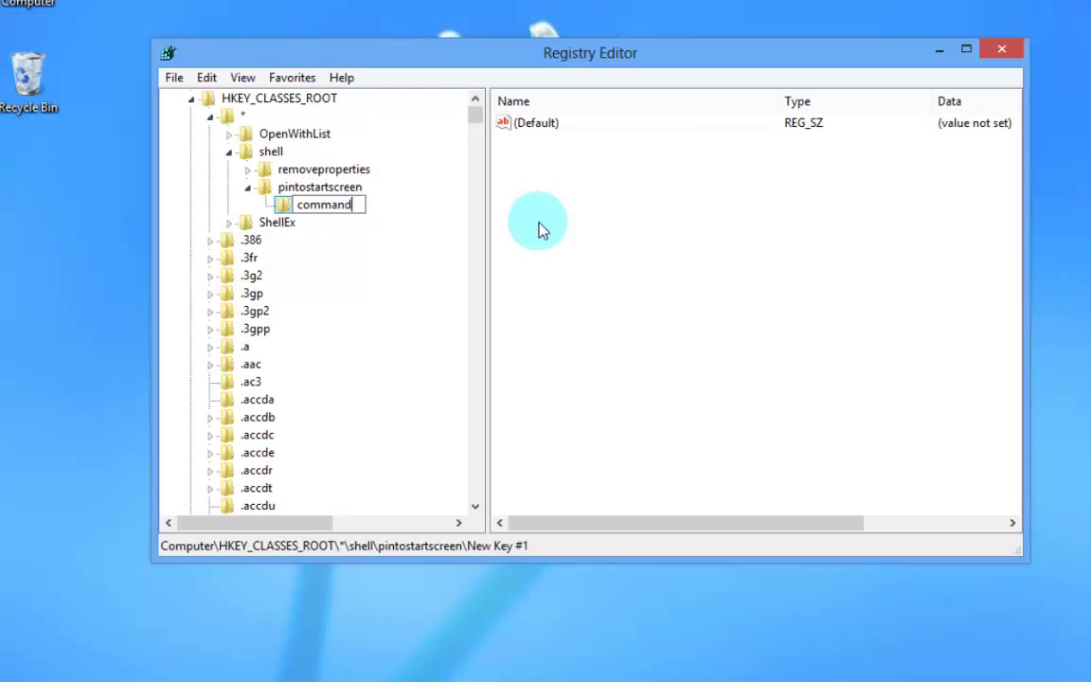
key(Return)
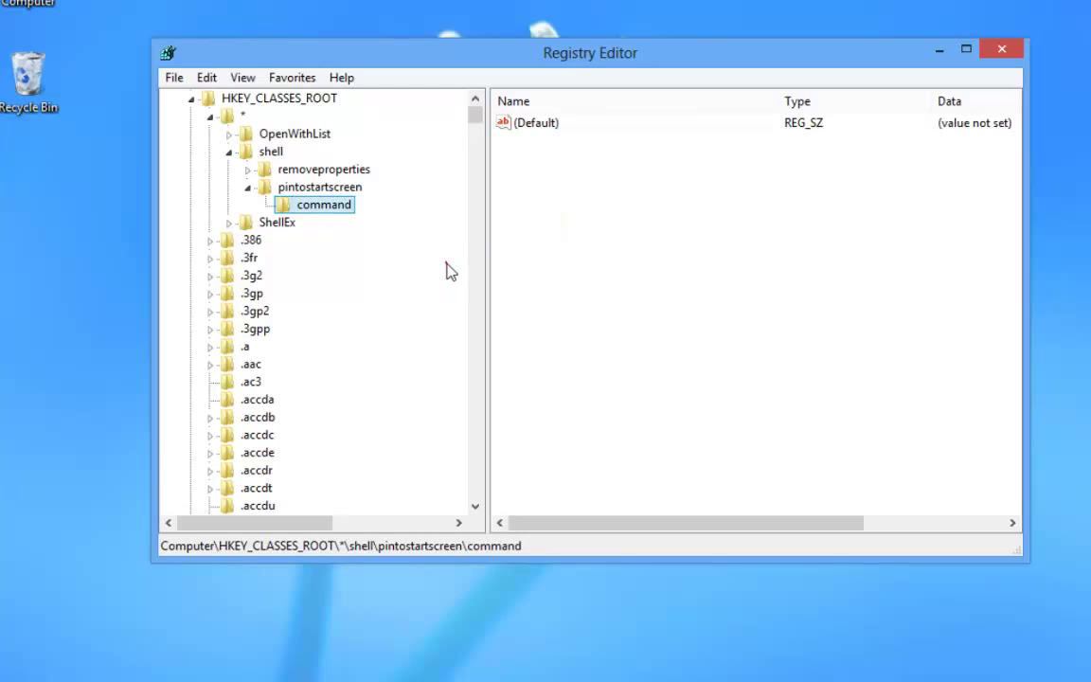
Add a string value named DelegateExecutive to the command key.
right_click(334, 204)
mouse_move(453, 244)
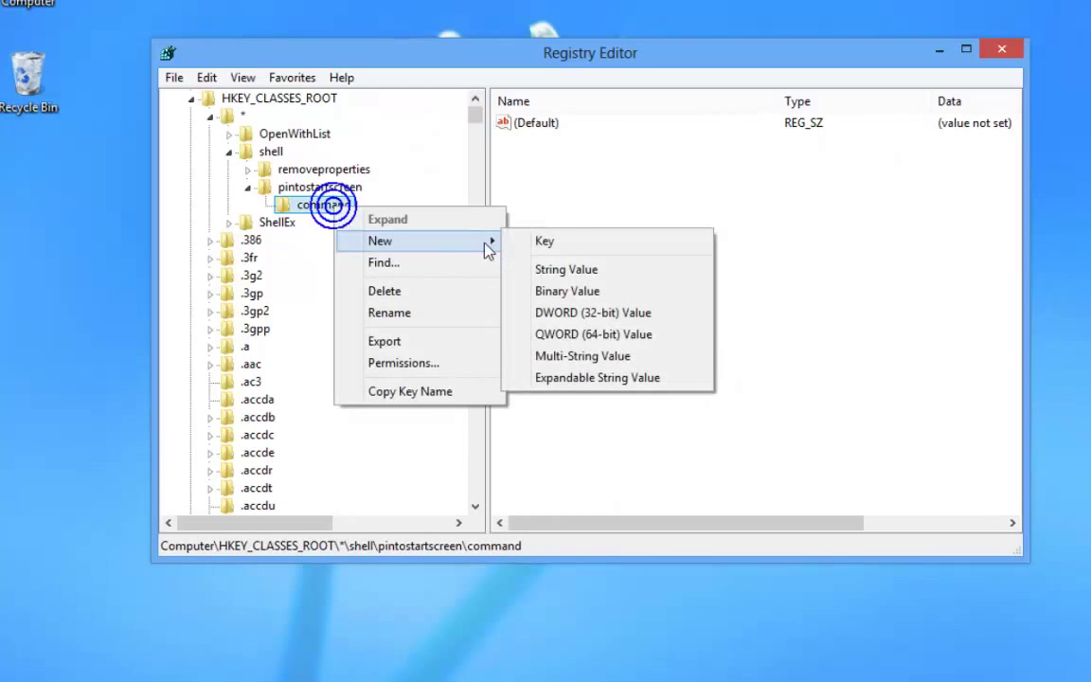
click(565, 268)
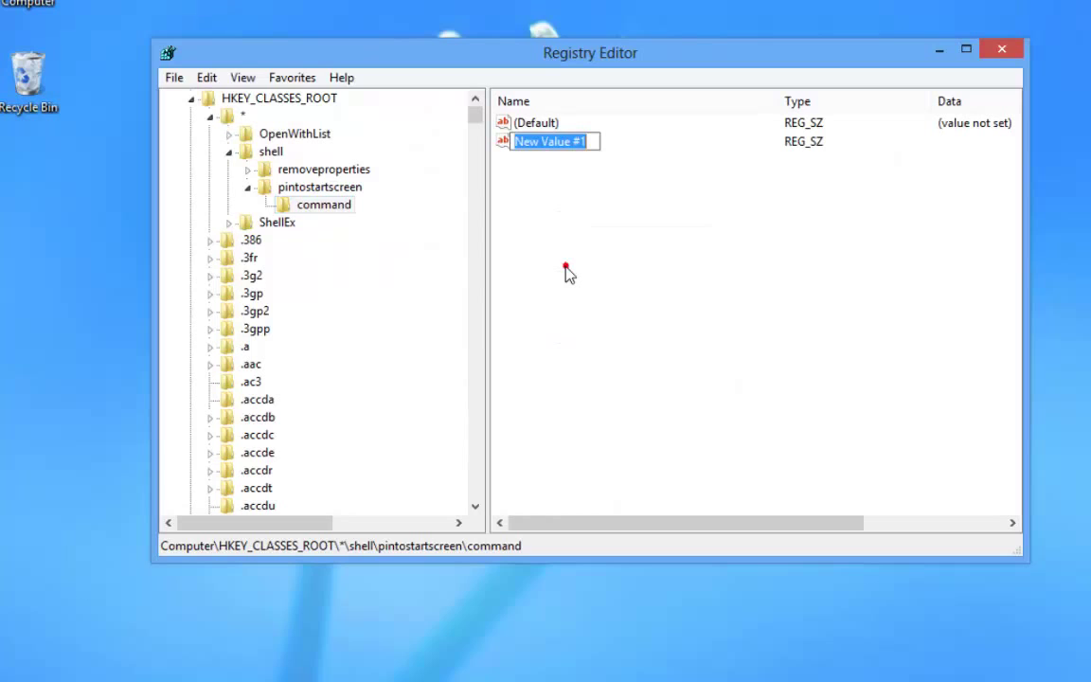
text(DelegateExecutive)
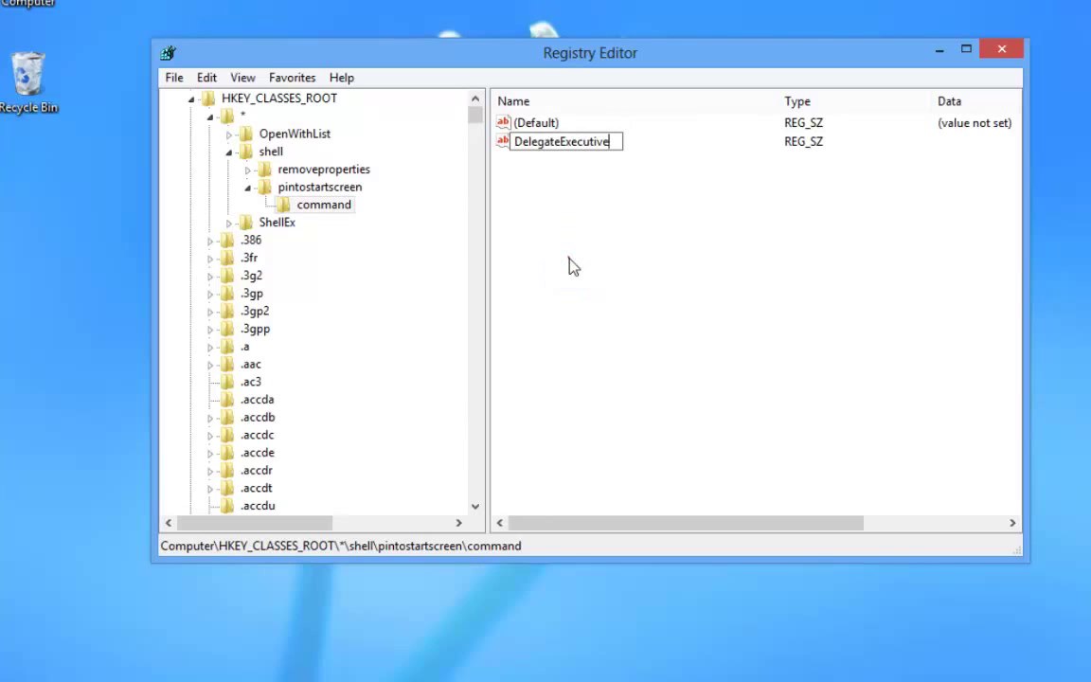
key(Return)
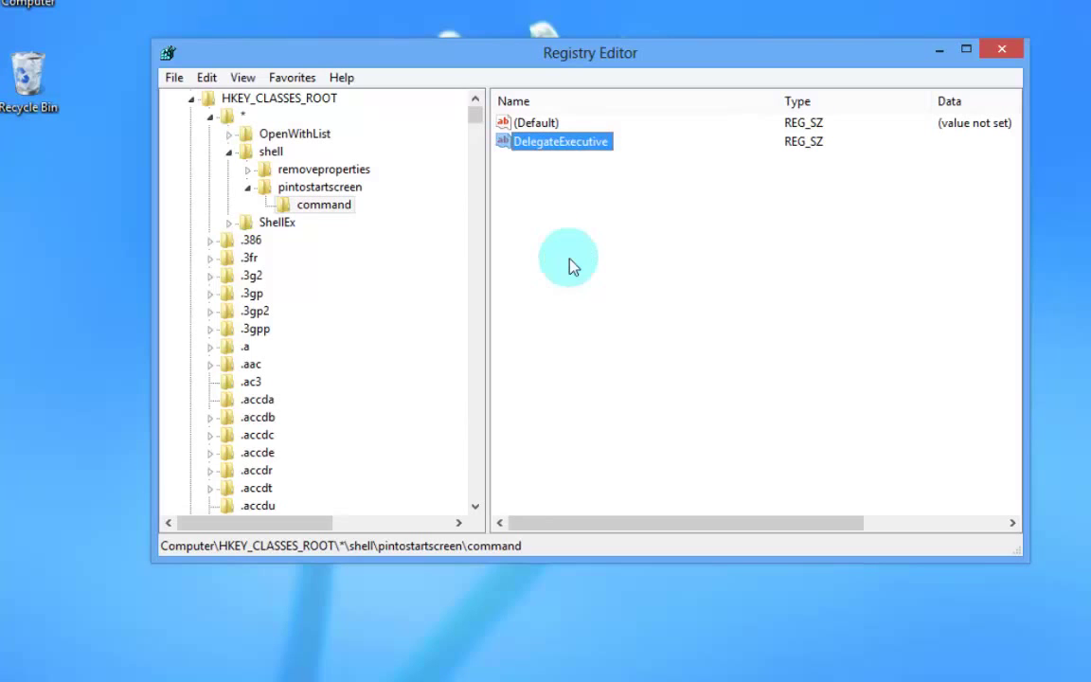
Set the value data of DelegateExecutive to {470C0EBD-5D73-4d58-9CED-E91E22E23282} and close the Registry Editor.
click(563, 159)
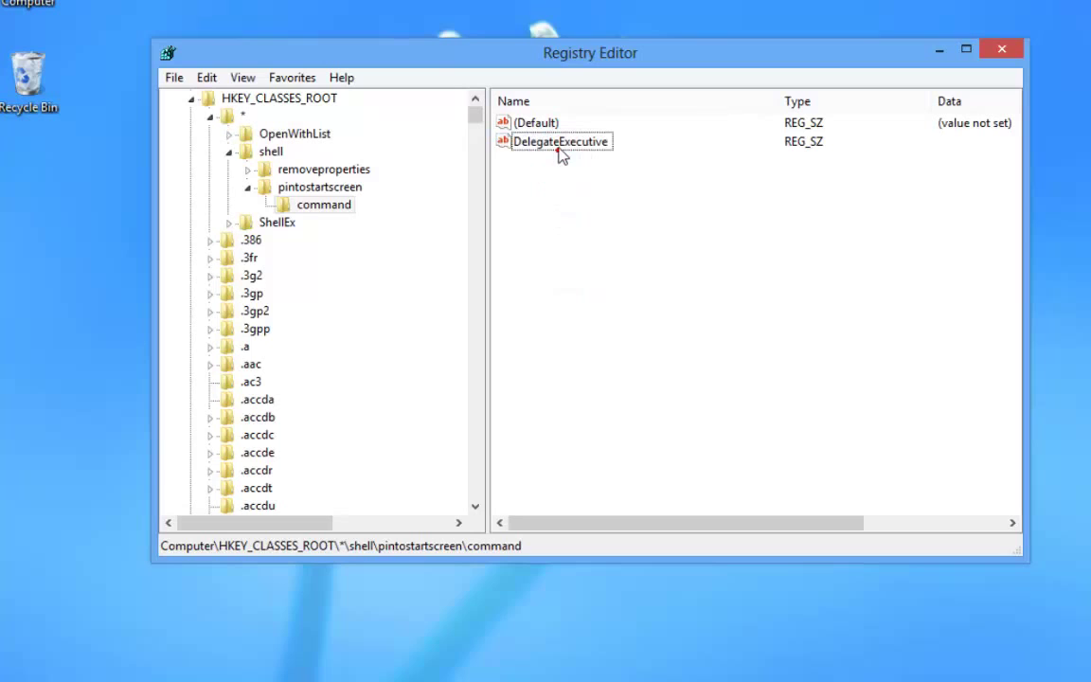
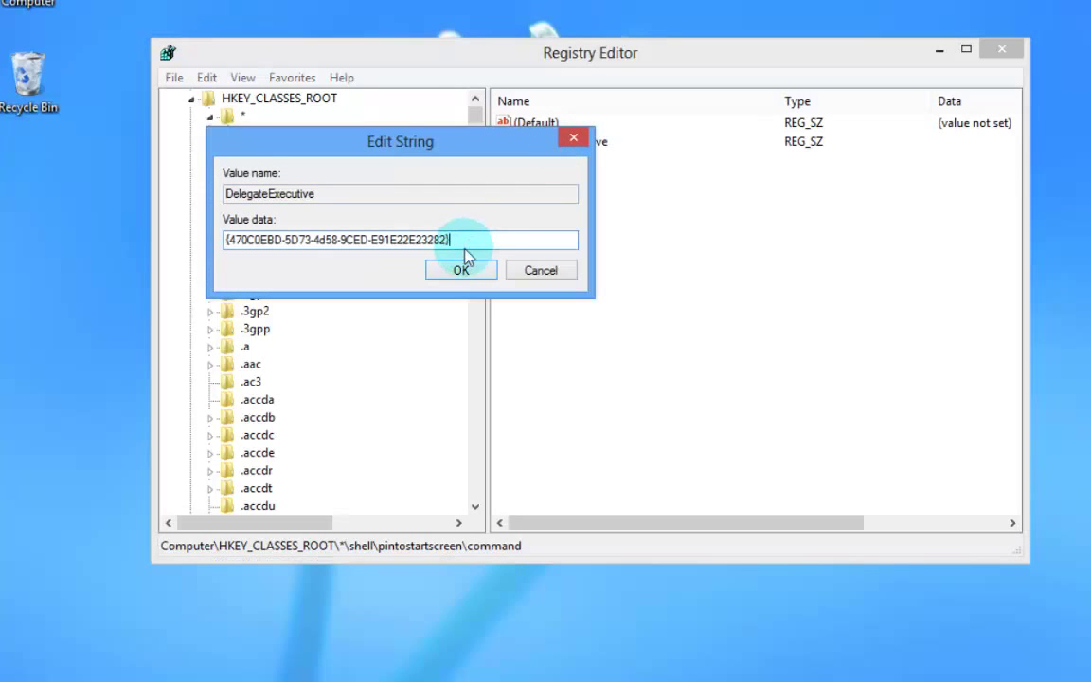
click(462, 269)
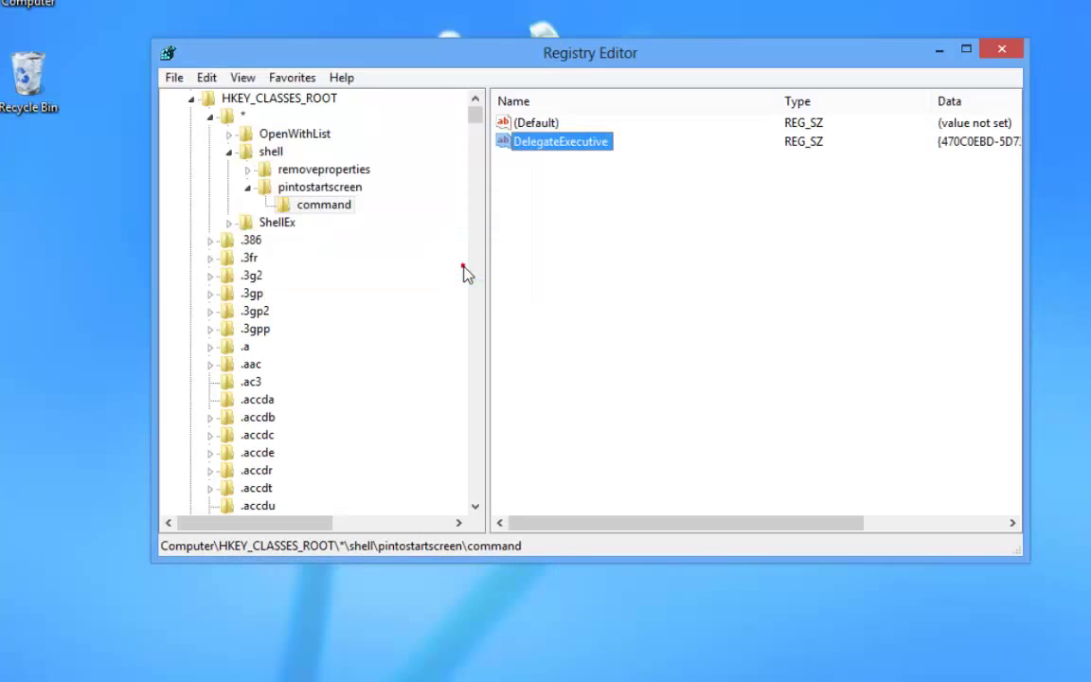
click(559, 254)
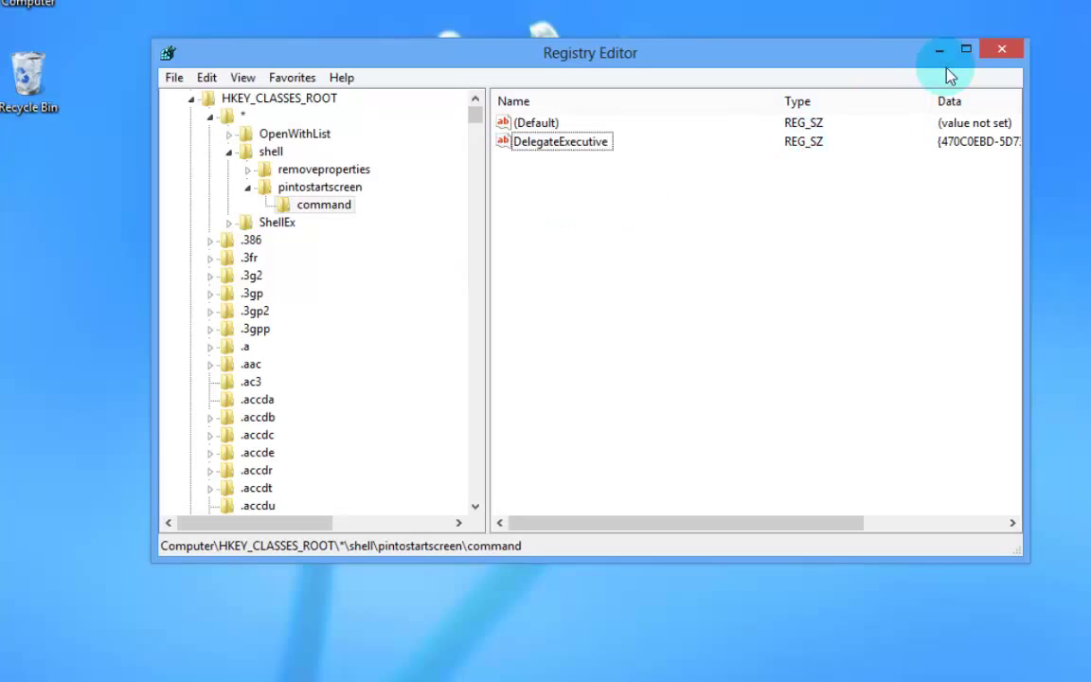
click(1006, 52)
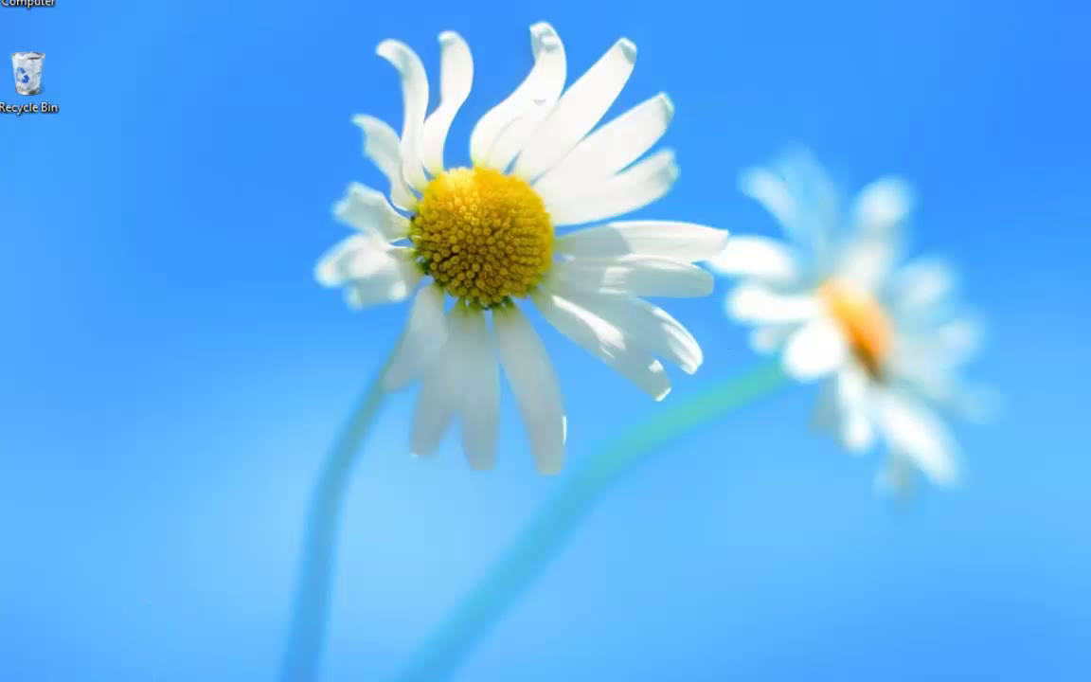
Open File Explorer, pin the Pictures library to Start, and close the window.
key(super+e)
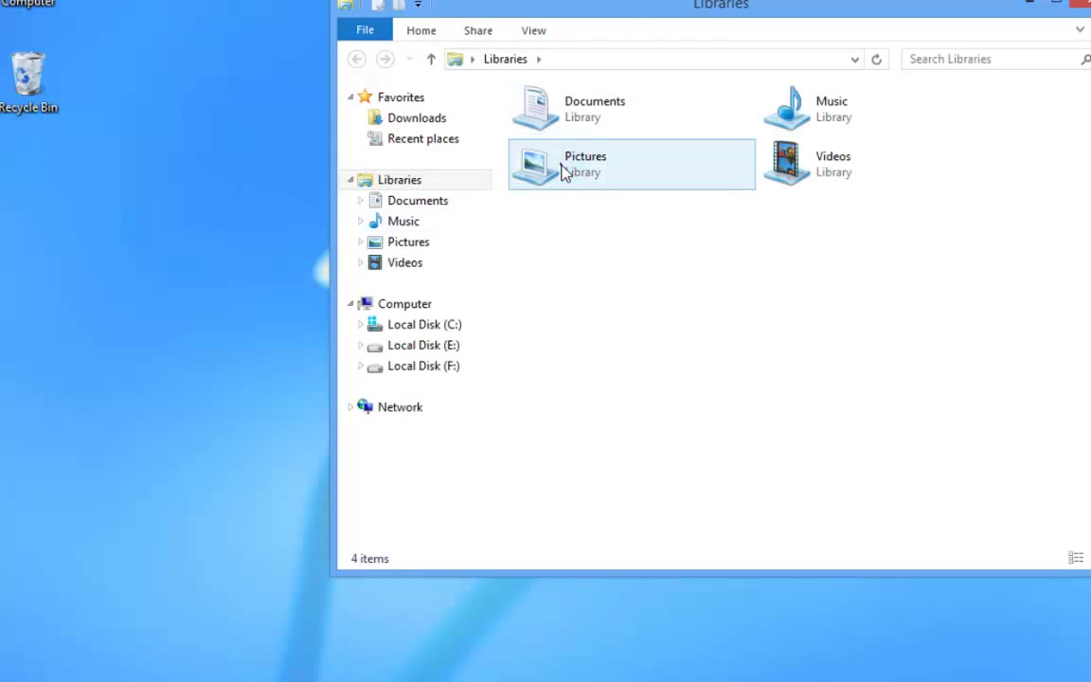
right_click(562, 169)
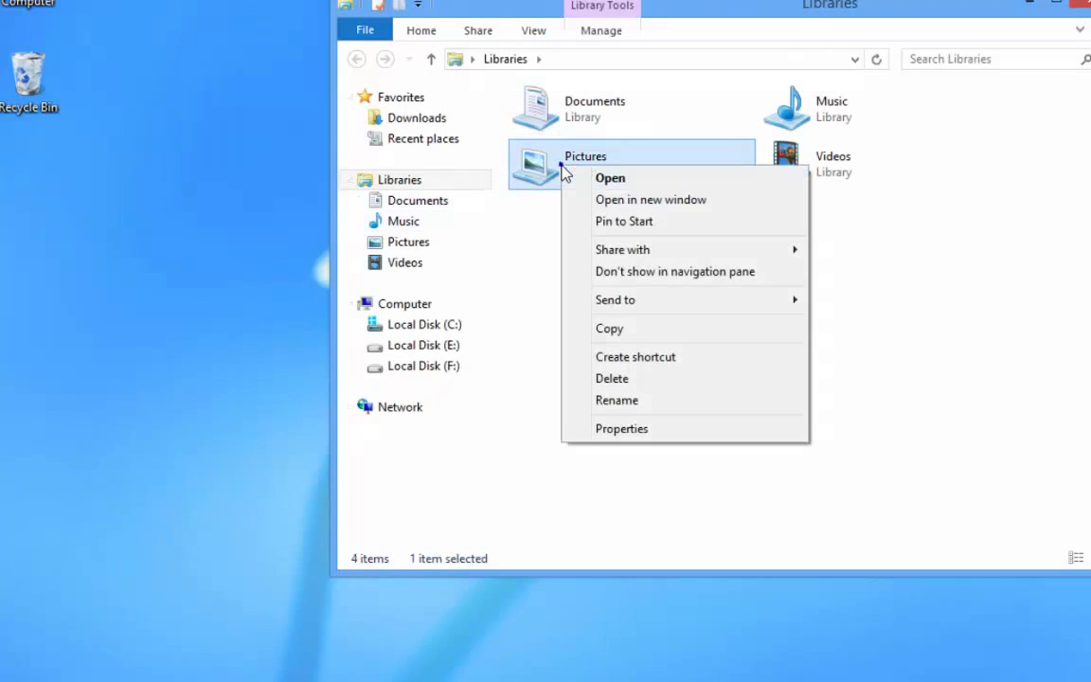
click(641, 222)
click(1079, 5)
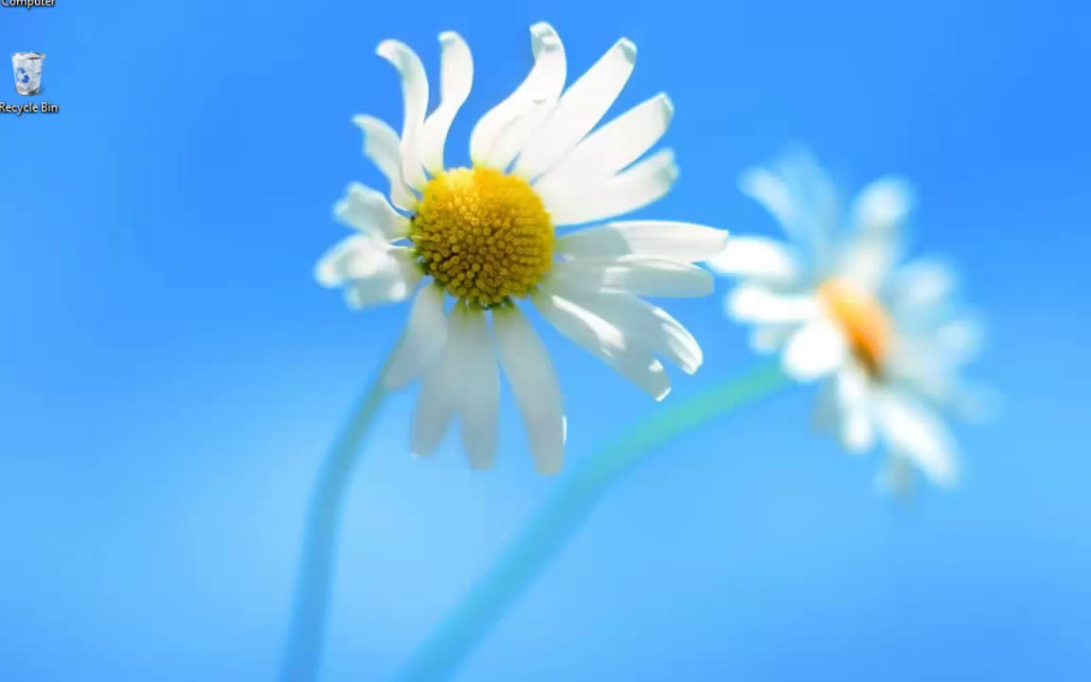
Look for the pinned Pictures tile among the last tiles on the Start screen and open it.
key(super)
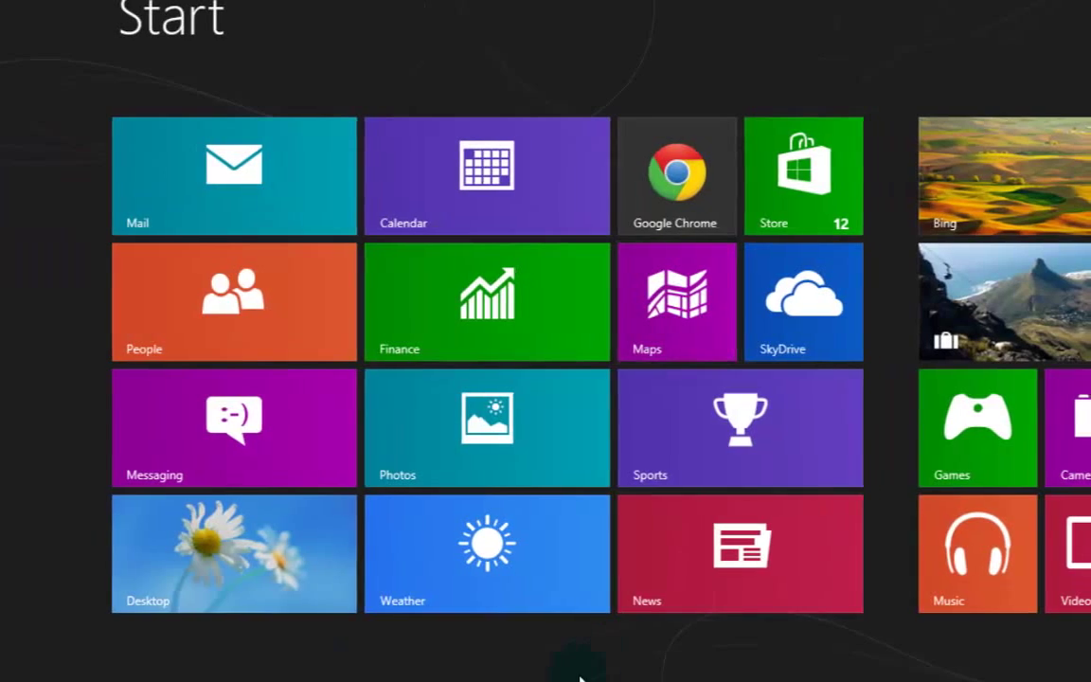
scroll(580, 663, down, 2)
scroll(546, 365, down, 8)
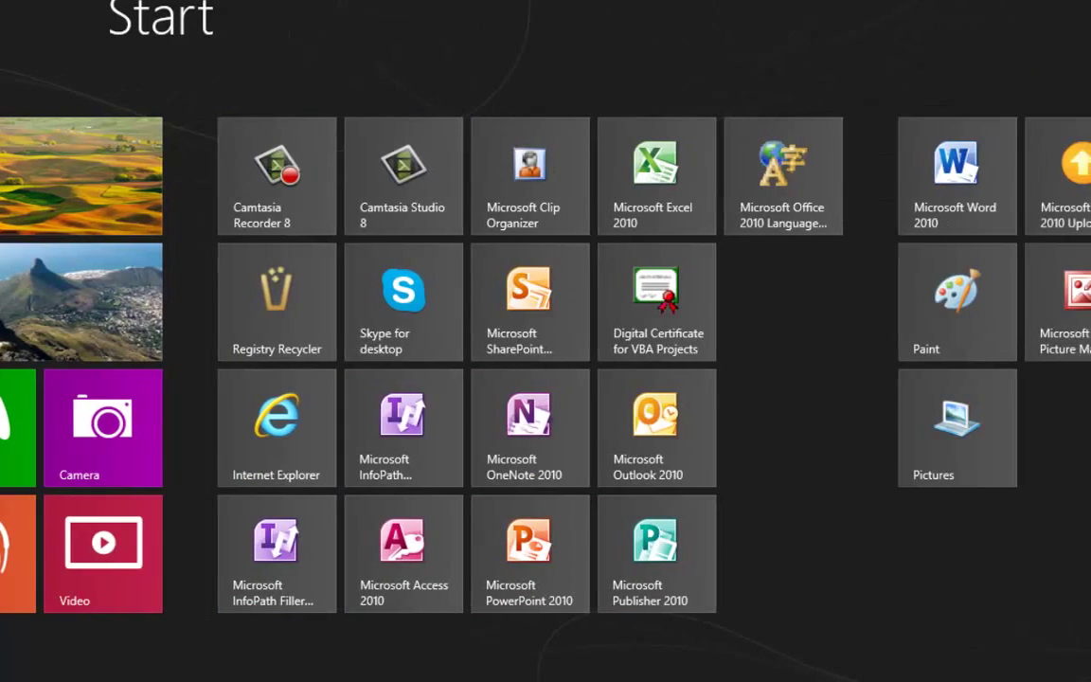
right_click(980, 459)
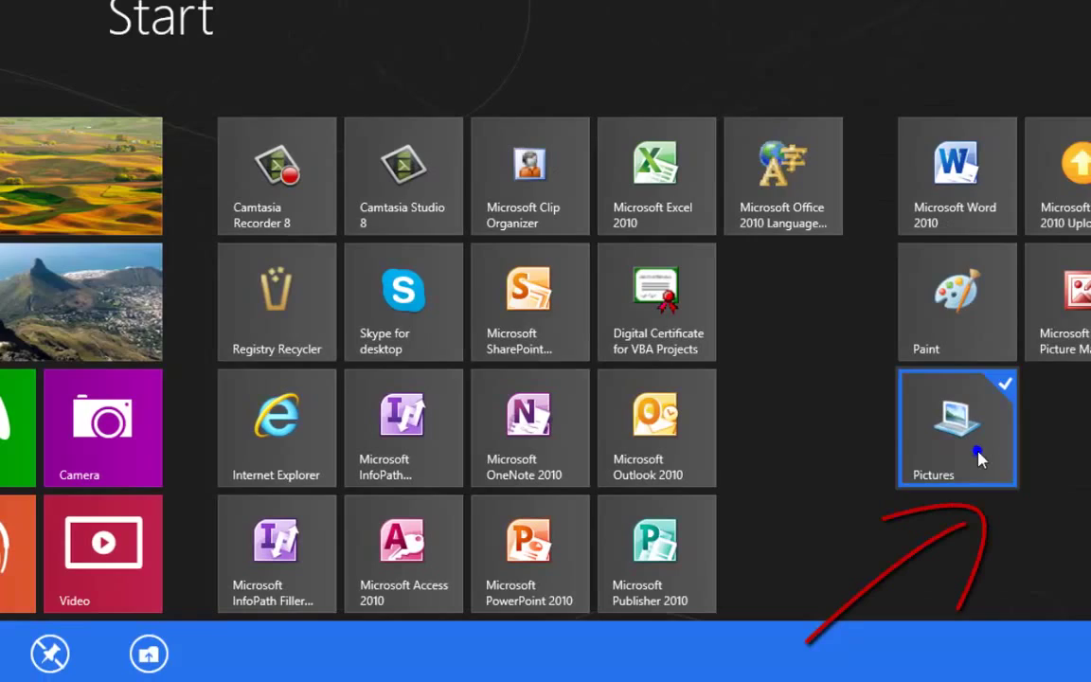
right_click(981, 460)
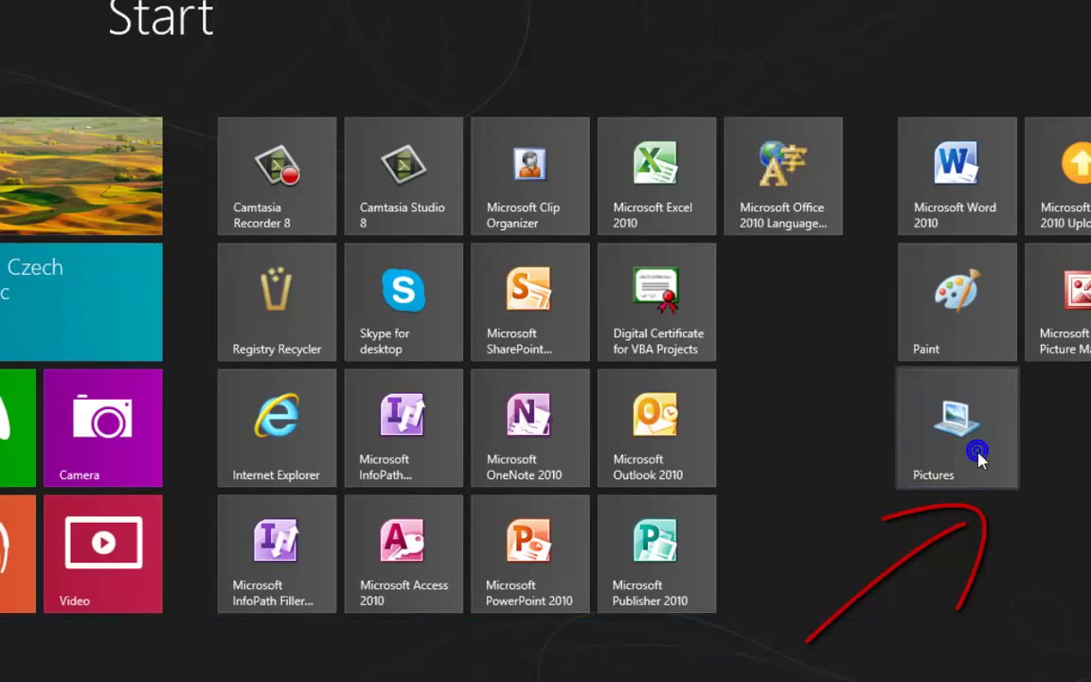
click(979, 481)
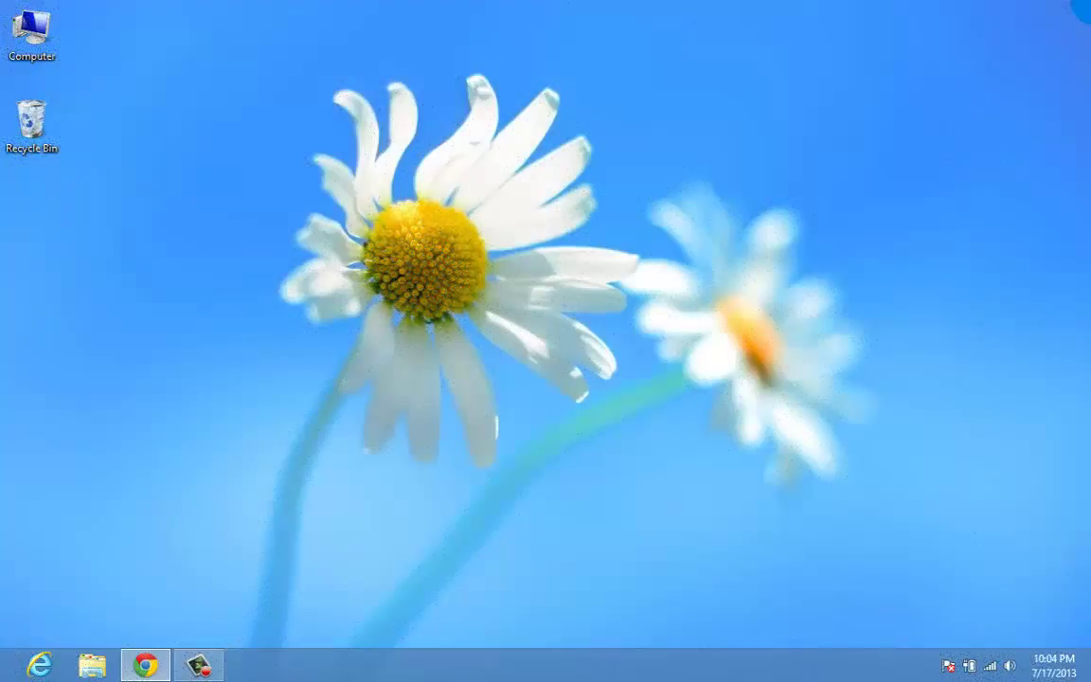
Search the apps for regedit and launch the Registry Editor.
mouse_move(1085, 4)
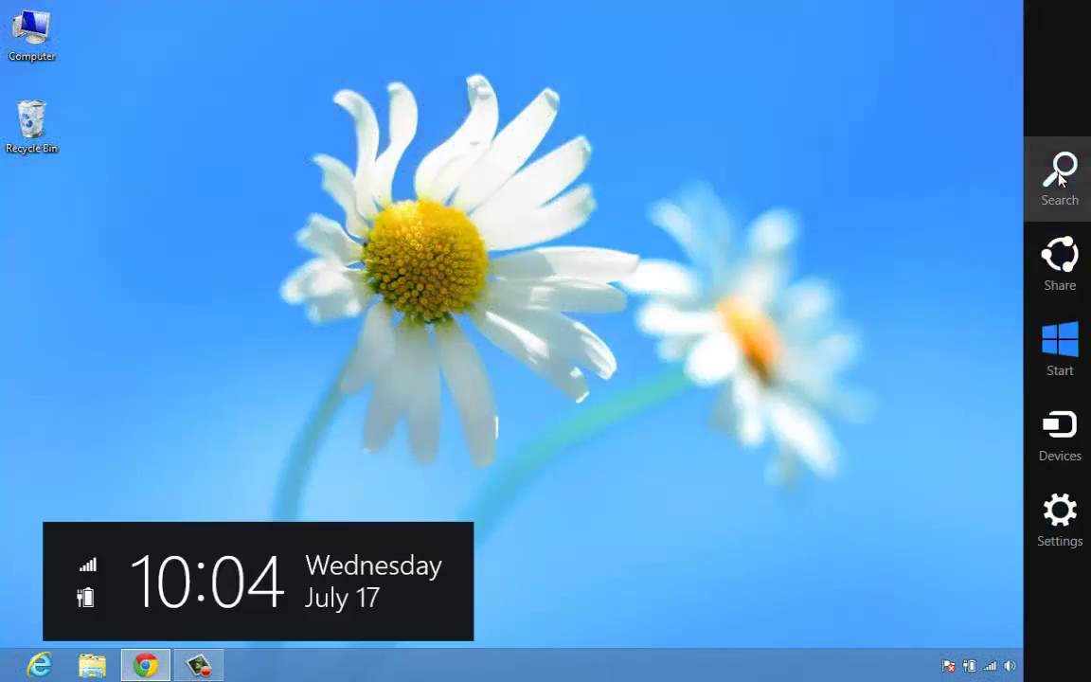
click(1061, 176)
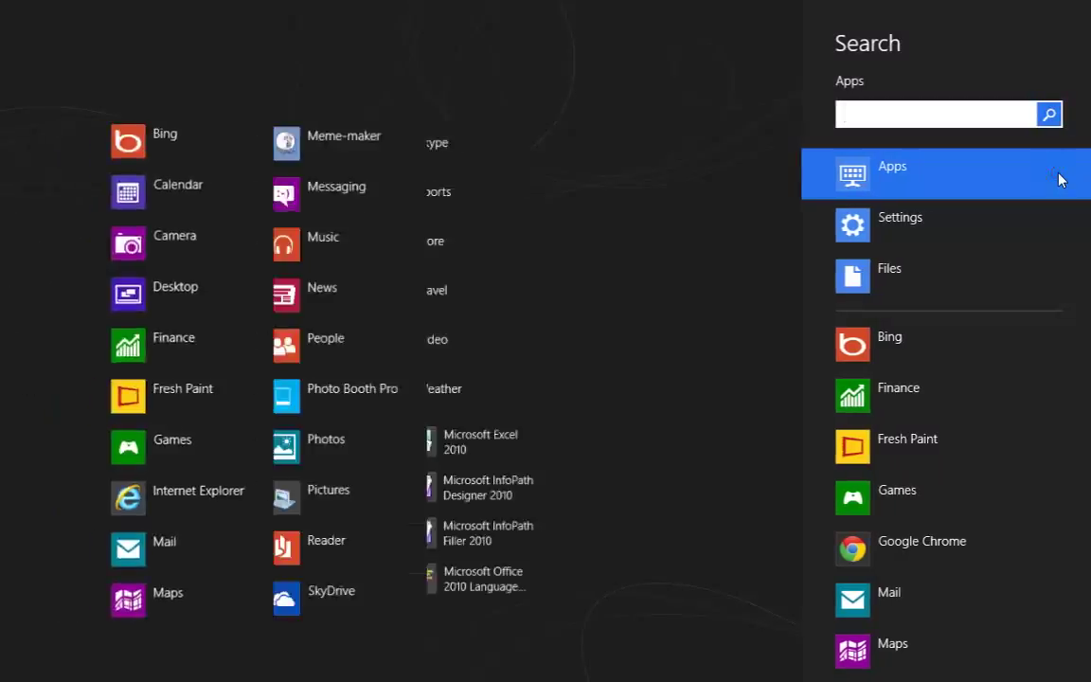
text(regedit)
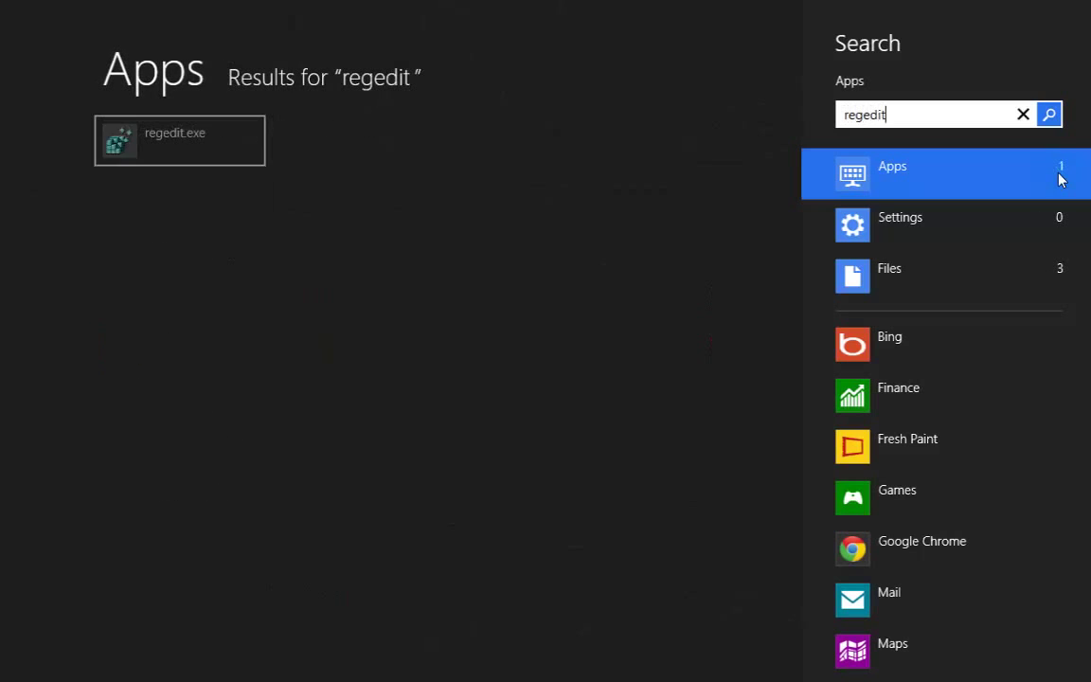
click(212, 143)
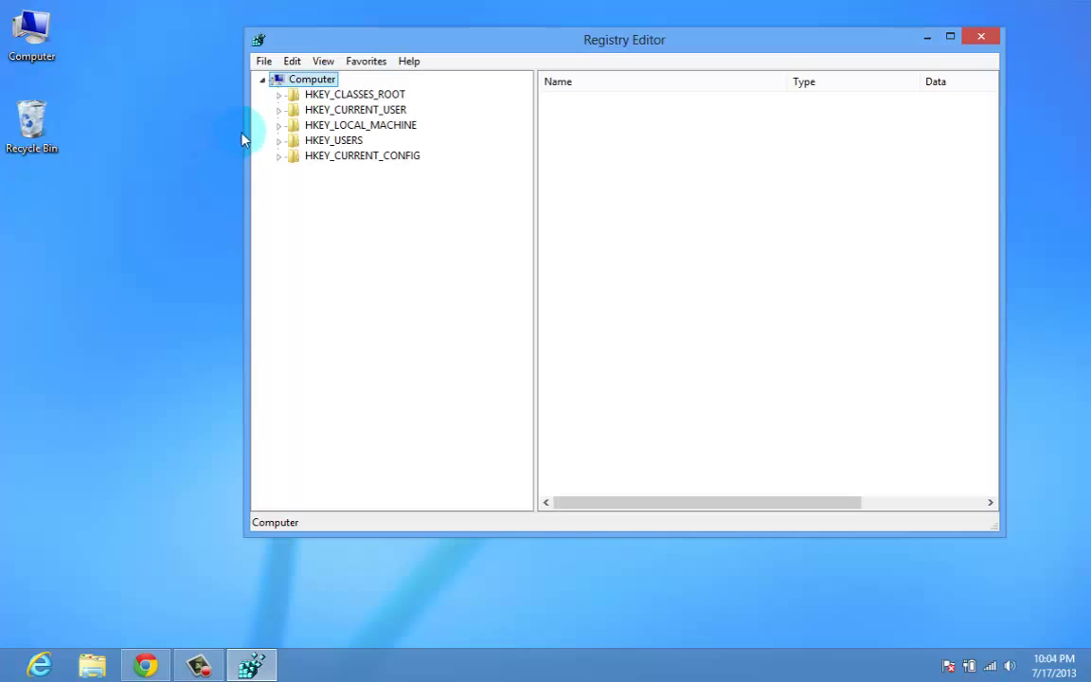
Expand the registry tree down to HKEY_LOCAL_MACHINE\SOFTWARE\Microsoft\Windows NT\CurrentVersion.
click(278, 125)
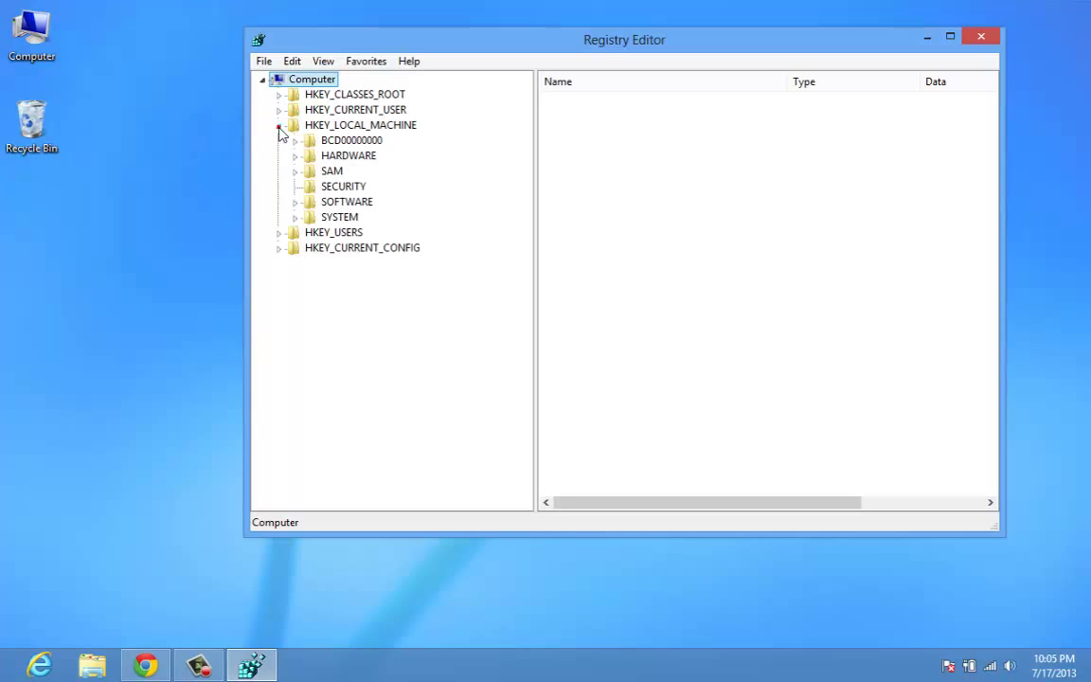
click(294, 202)
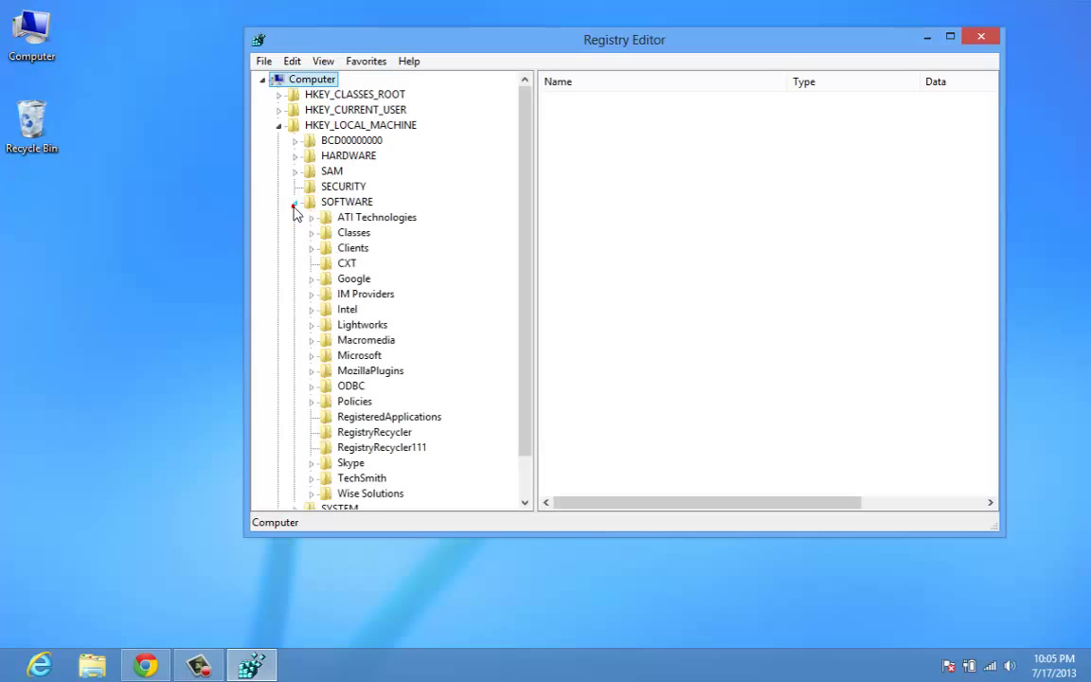
click(311, 357)
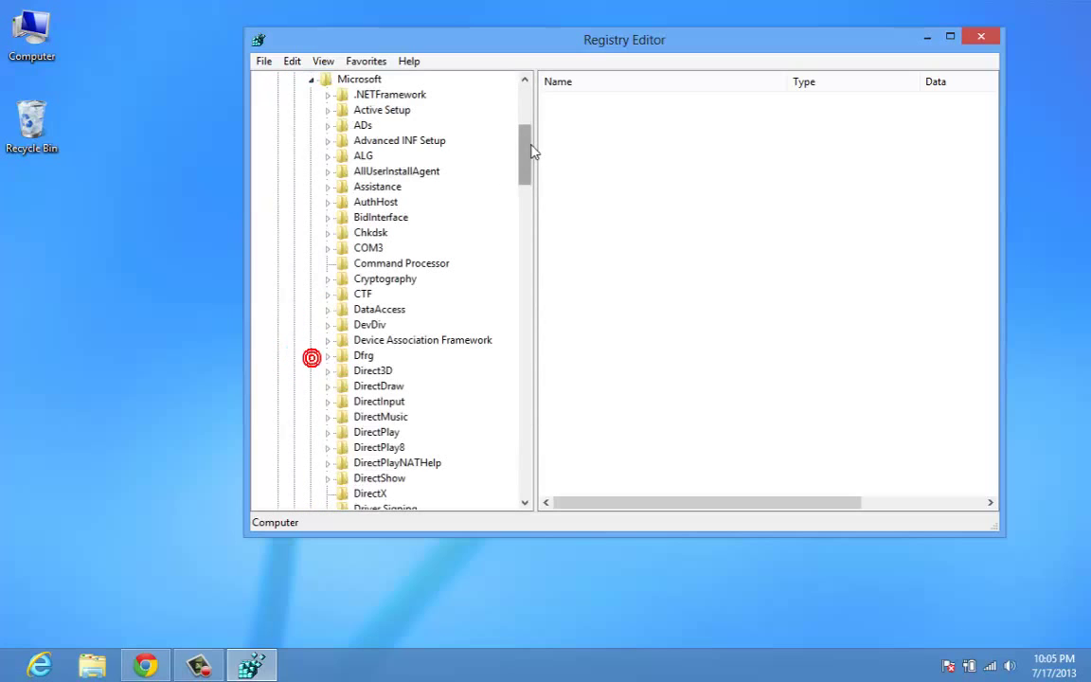
drag(530, 145, 527, 423)
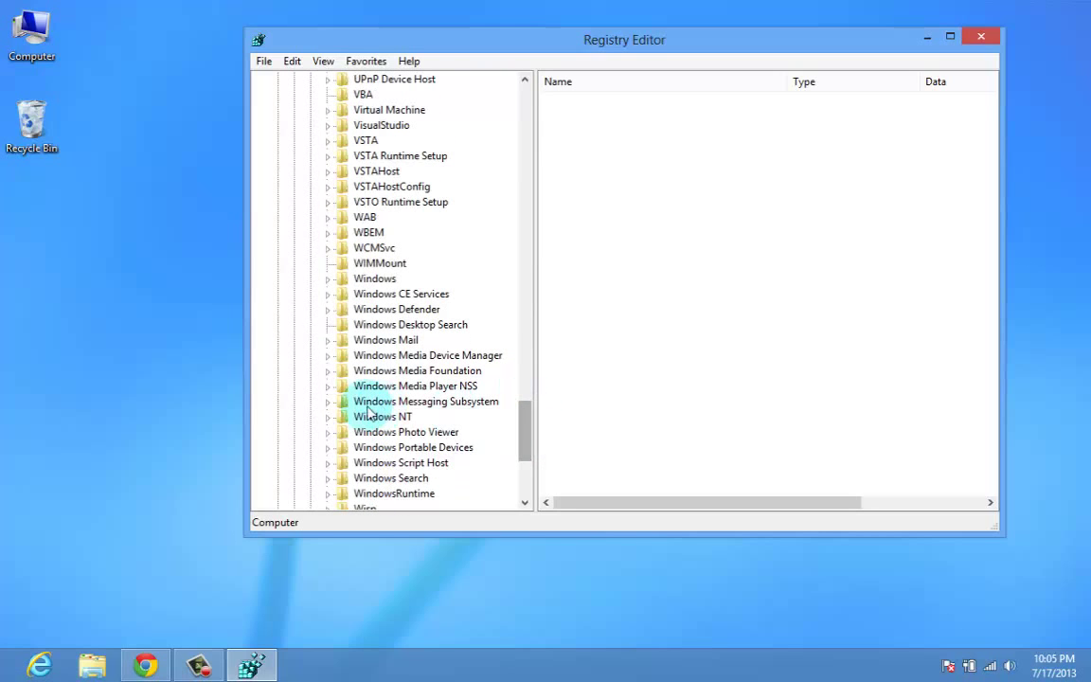
click(343, 417)
click(327, 416)
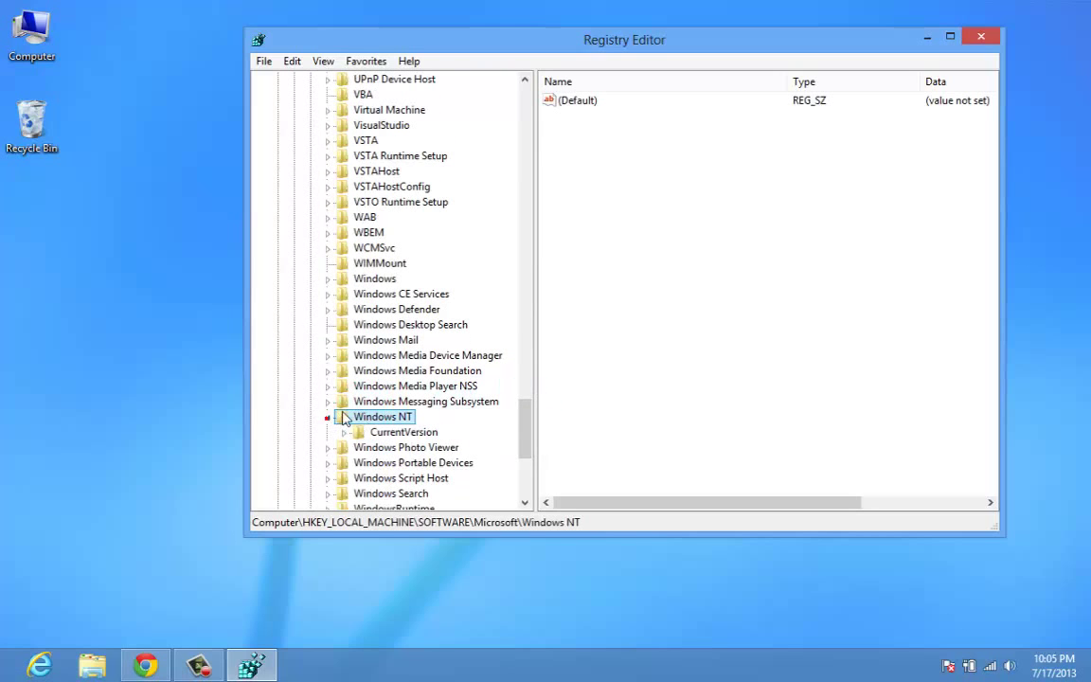
click(344, 432)
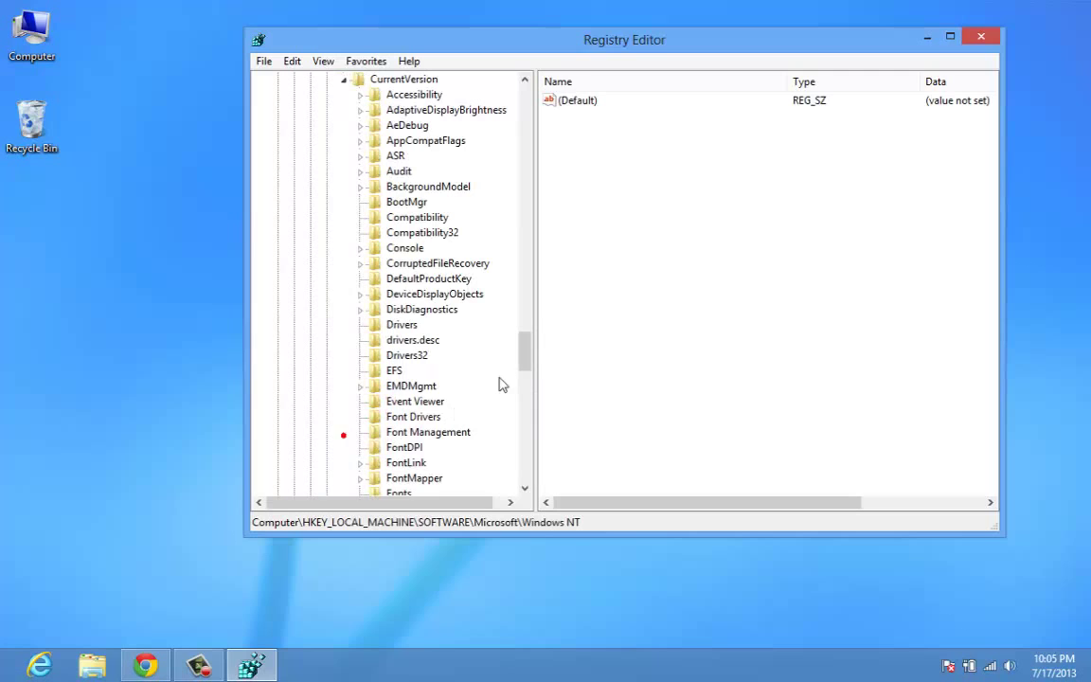
drag(523, 343, 508, 419)
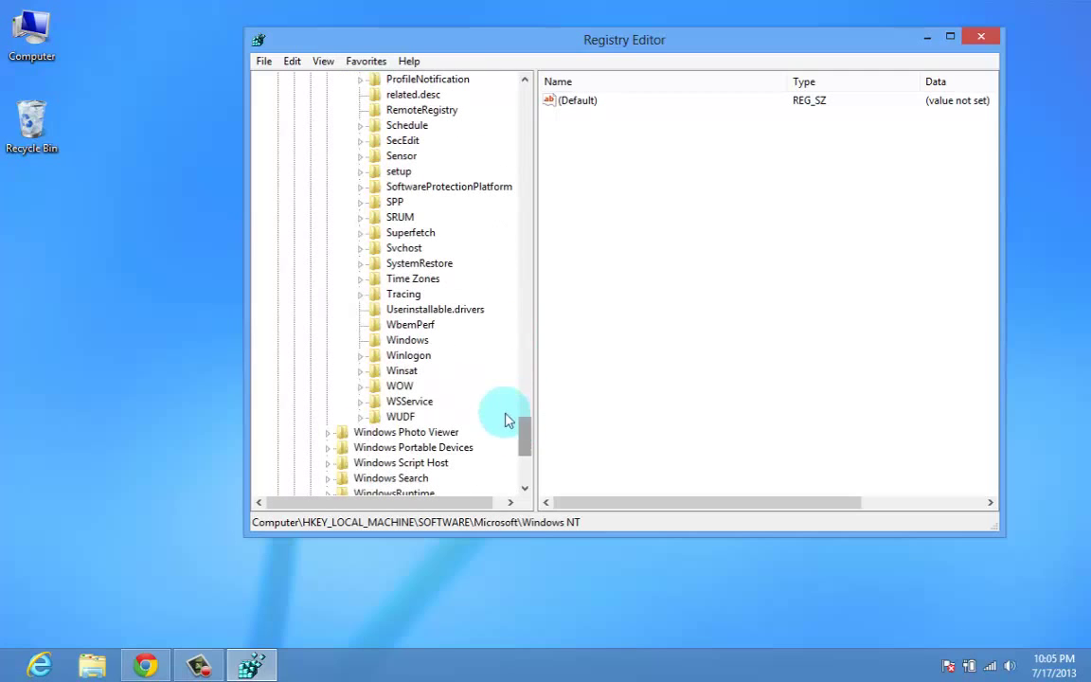
In the Winlogon key, set the value data of Shell to explorer.exe /select,explorer.exe.
click(414, 356)
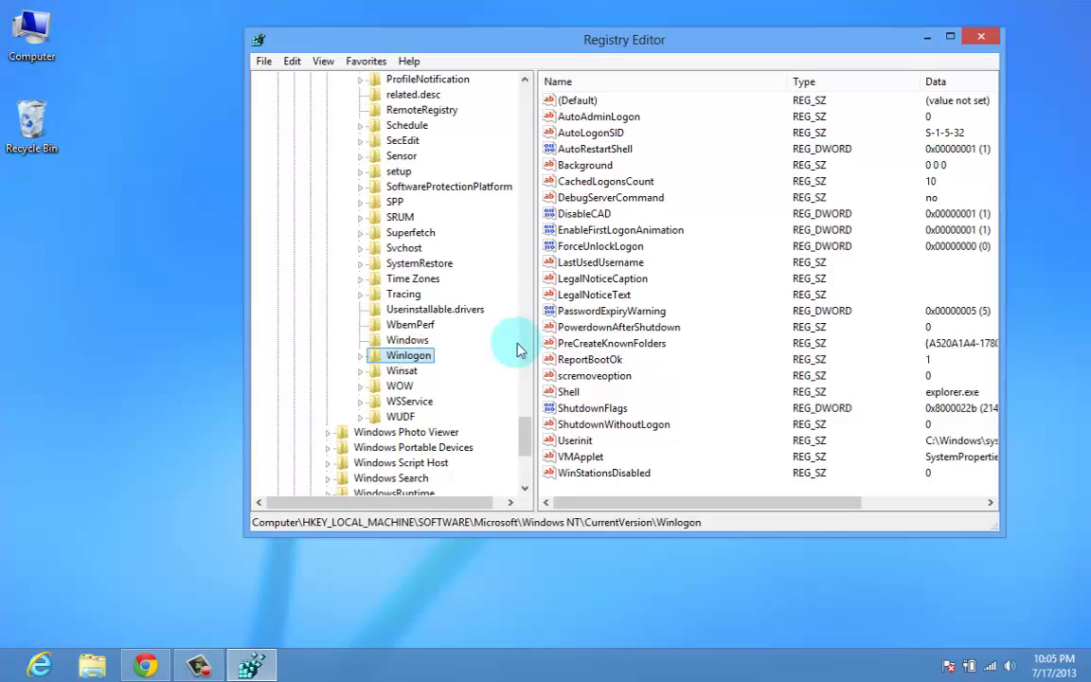
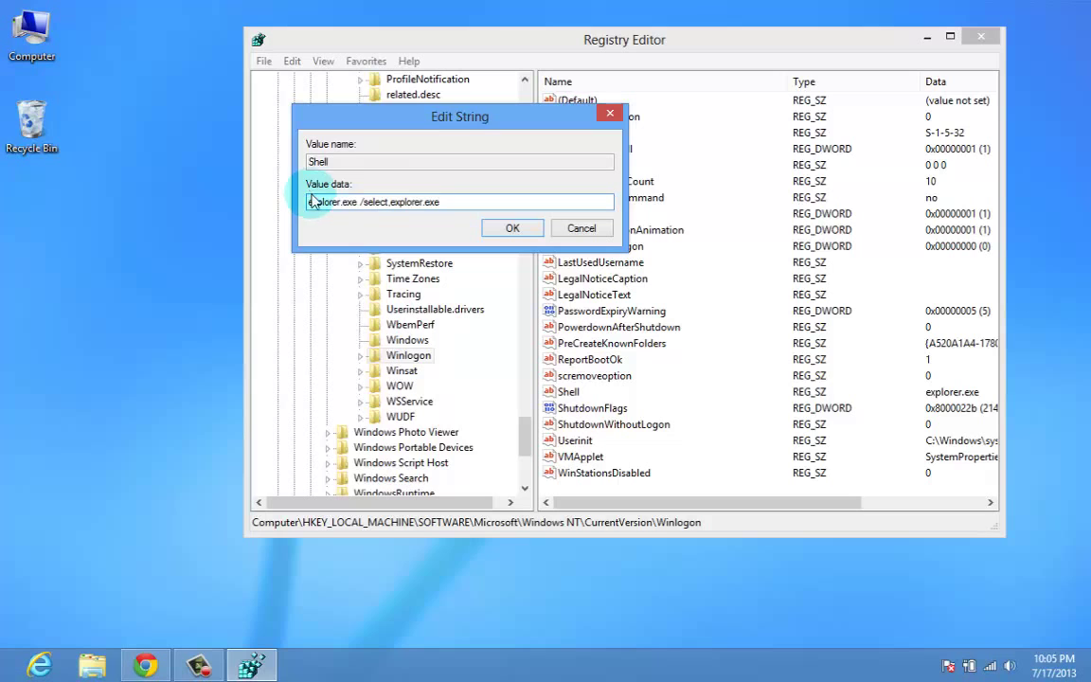
click(509, 227)
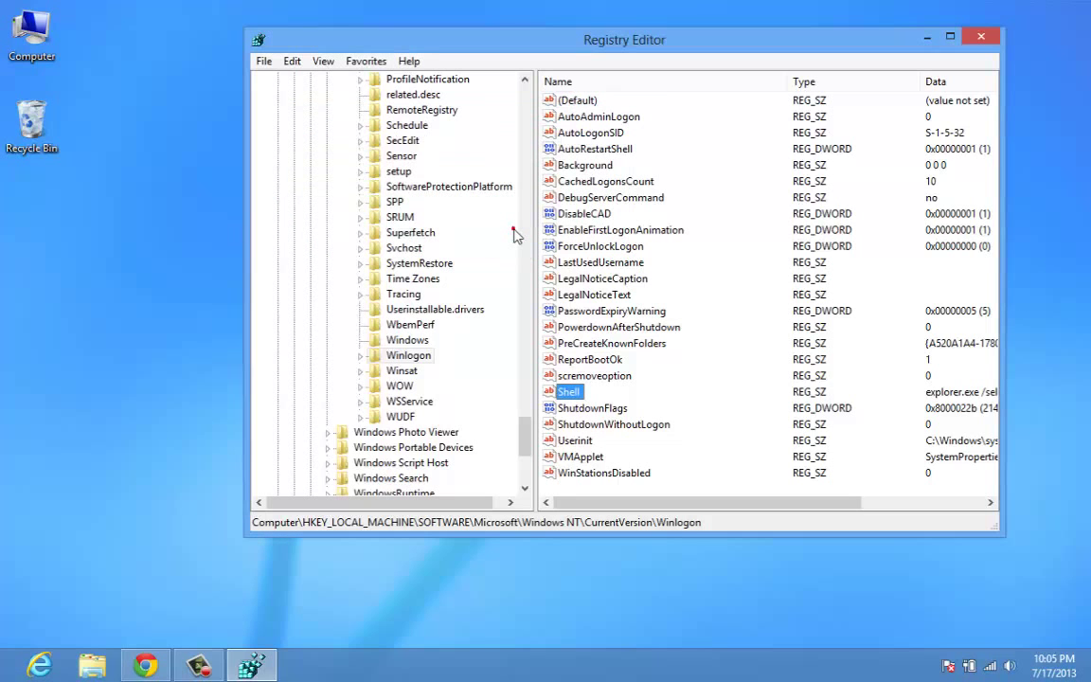